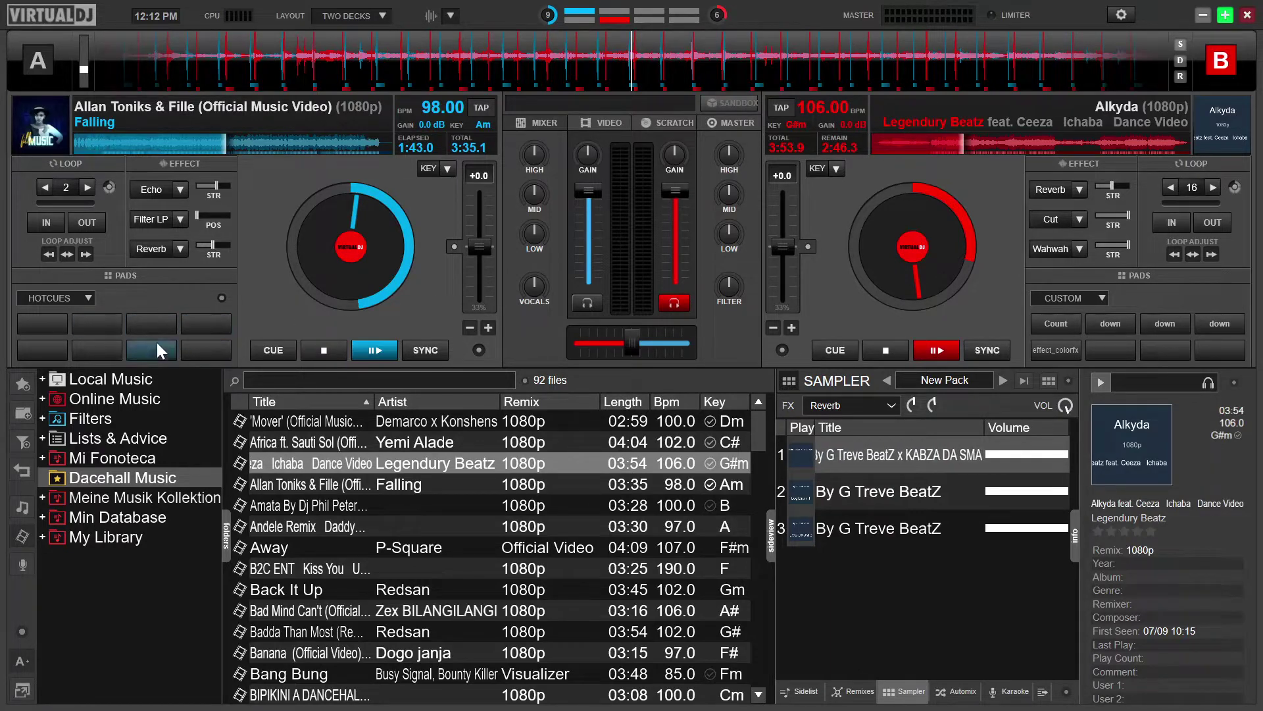
Turn on the sixteenPadsMode option in the settings and close them
{"action": "left_click", "coordinate": [1118, 14]}
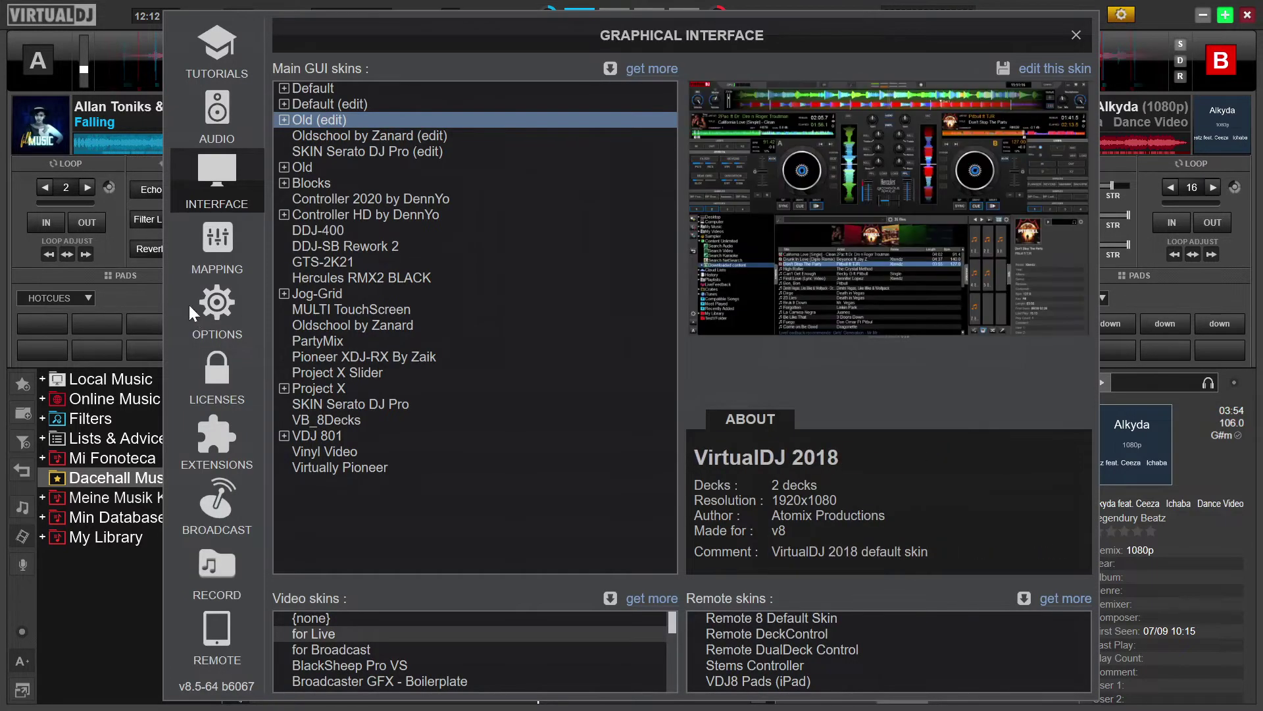
{"action": "left_click", "coordinate": [221, 327]}
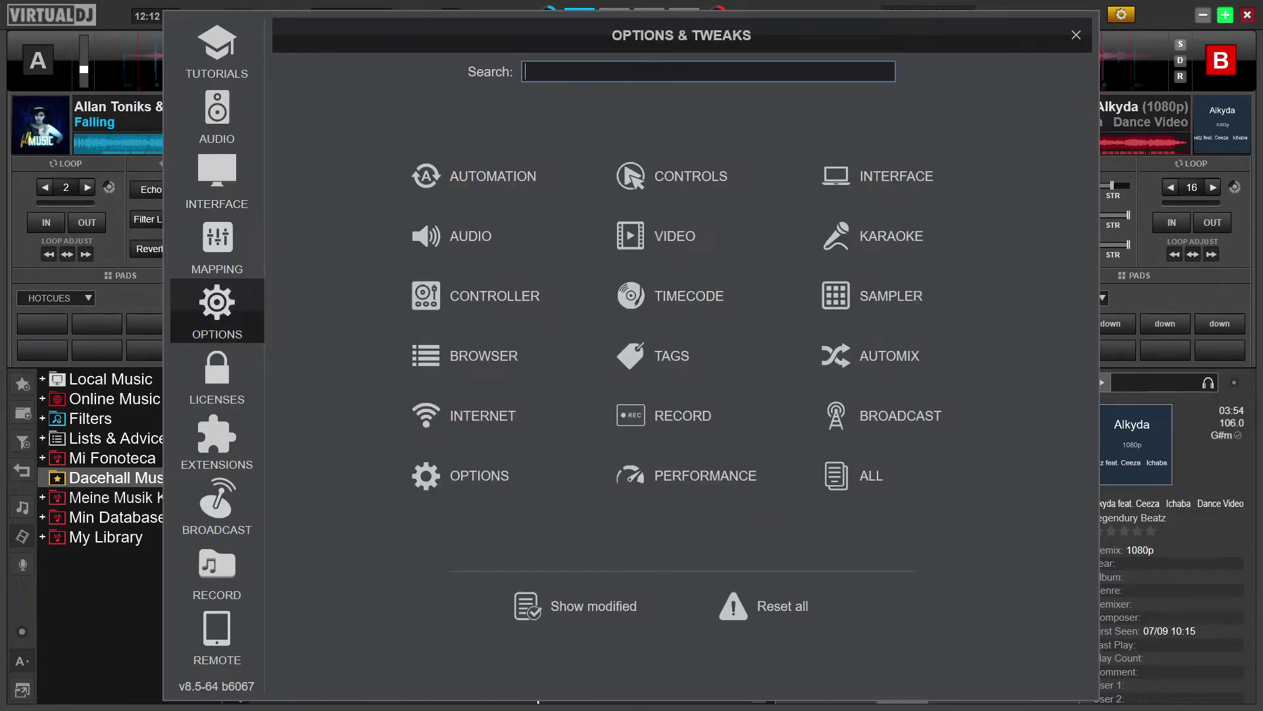
{"action": "type", "text": "sixte"}
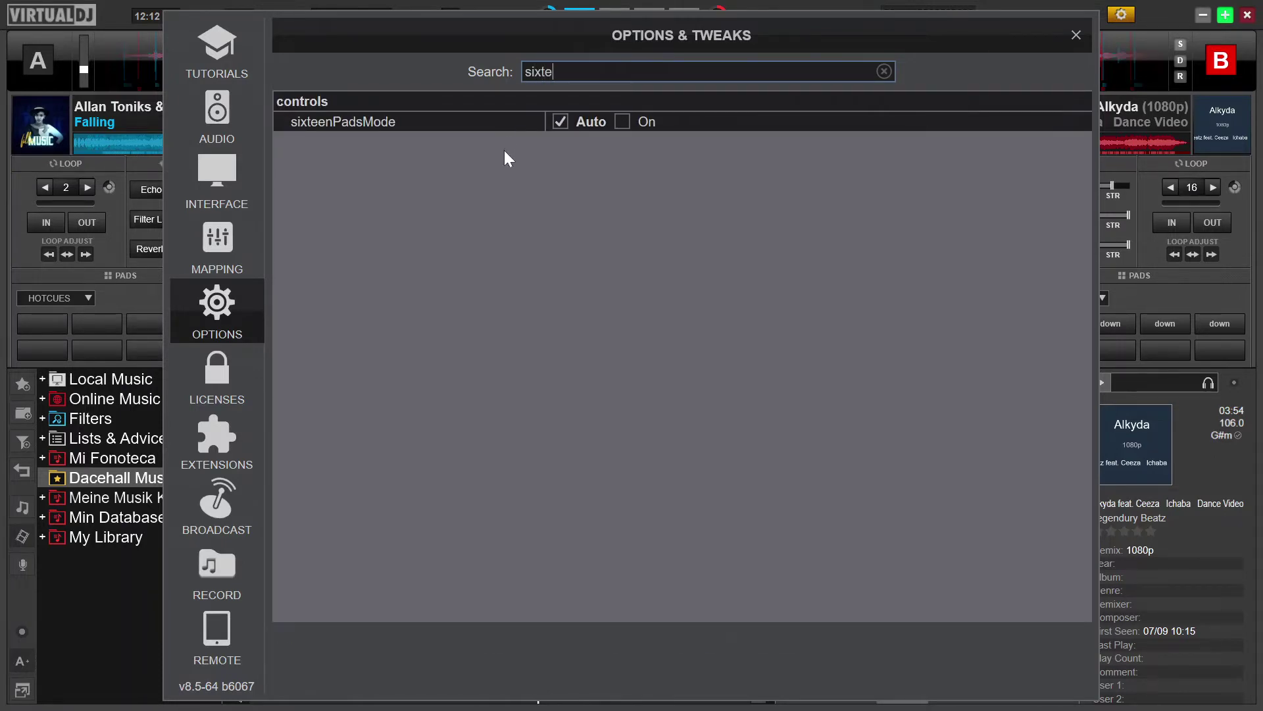
{"action": "left_click", "coordinate": [621, 122]}
{"action": "left_click", "coordinate": [1076, 35]}
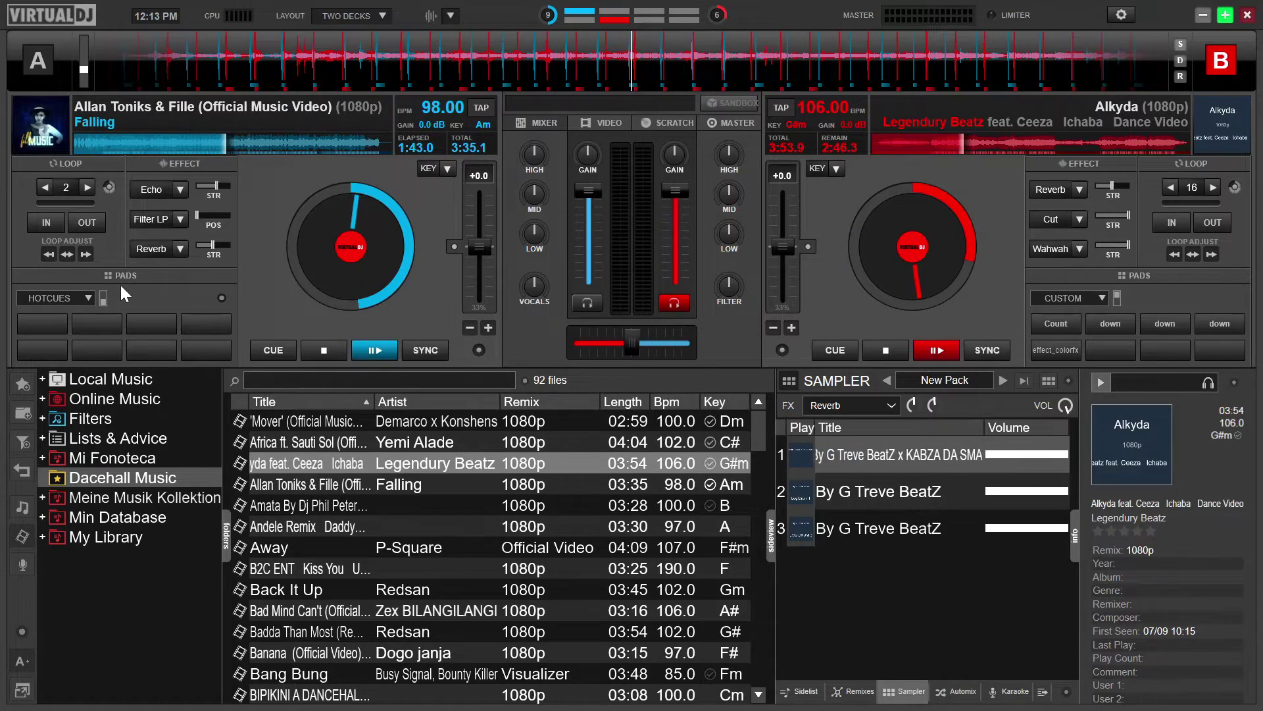
Open the keyboard mapping settings and choose Q as the key to map
{"action": "left_click", "coordinate": [1109, 17]}
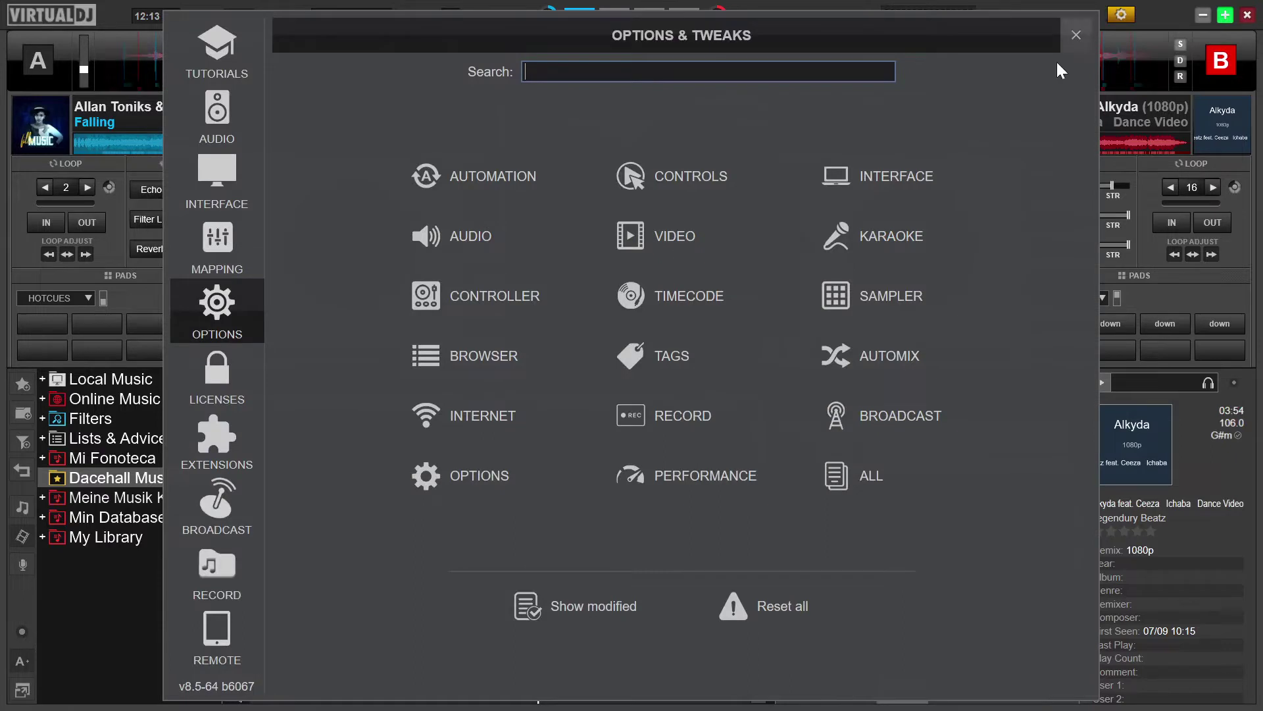
{"action": "left_click", "coordinate": [205, 258]}
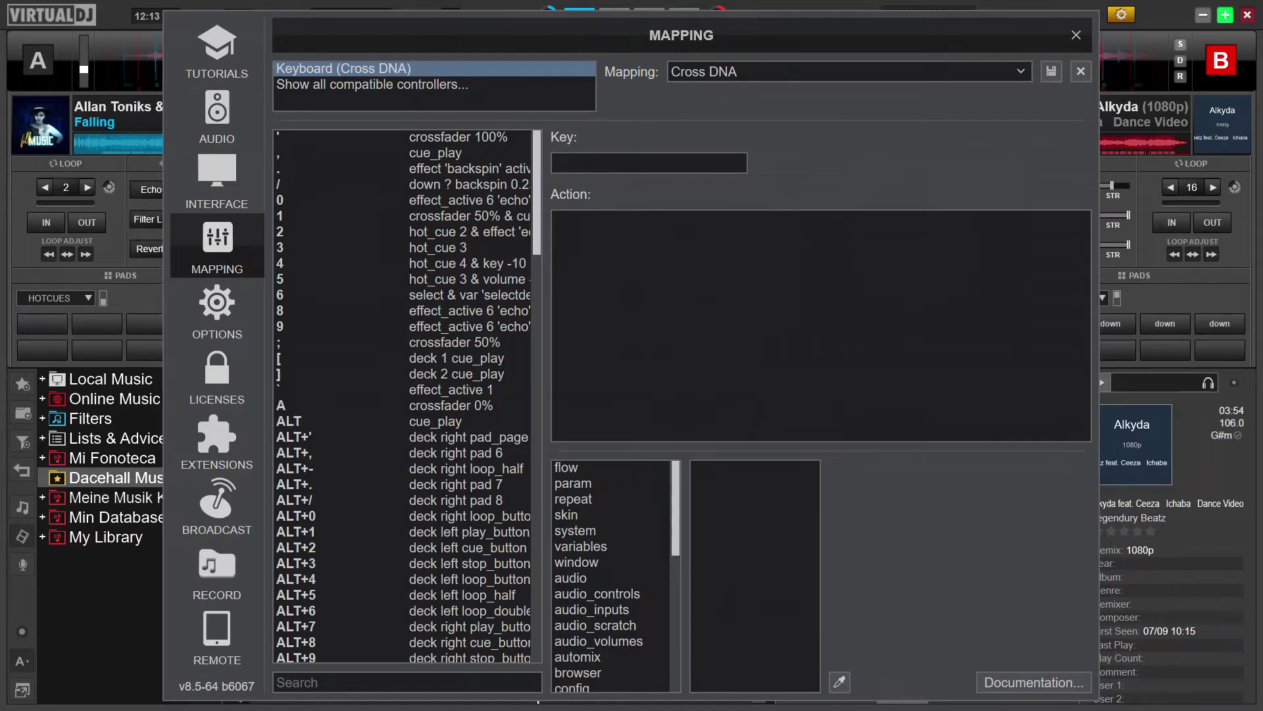
{"action": "left_click", "coordinate": [642, 160]}
{"action": "key", "text": "BackSpace"}
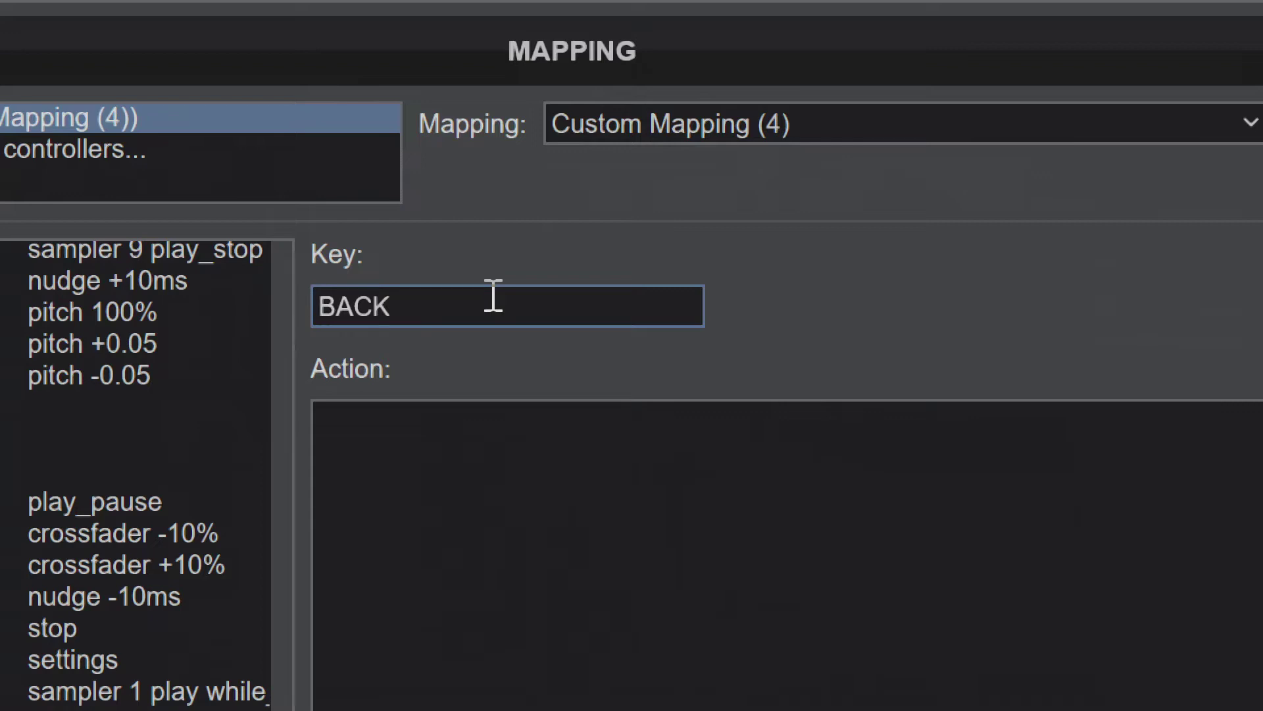
{"action": "key", "text": "q"}
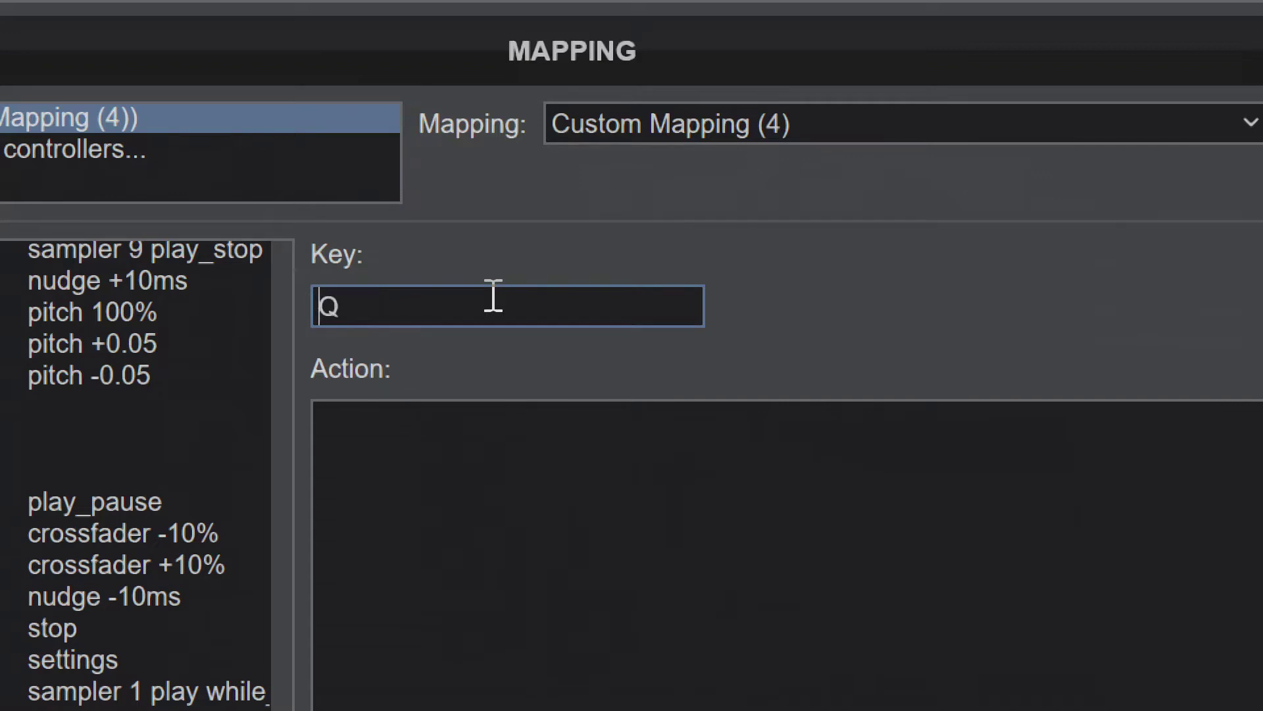
Enter hot_cue 16 as the action for the Q key
{"action": "left_click", "coordinate": [525, 558]}
{"action": "type", "text": "hot_cue"}
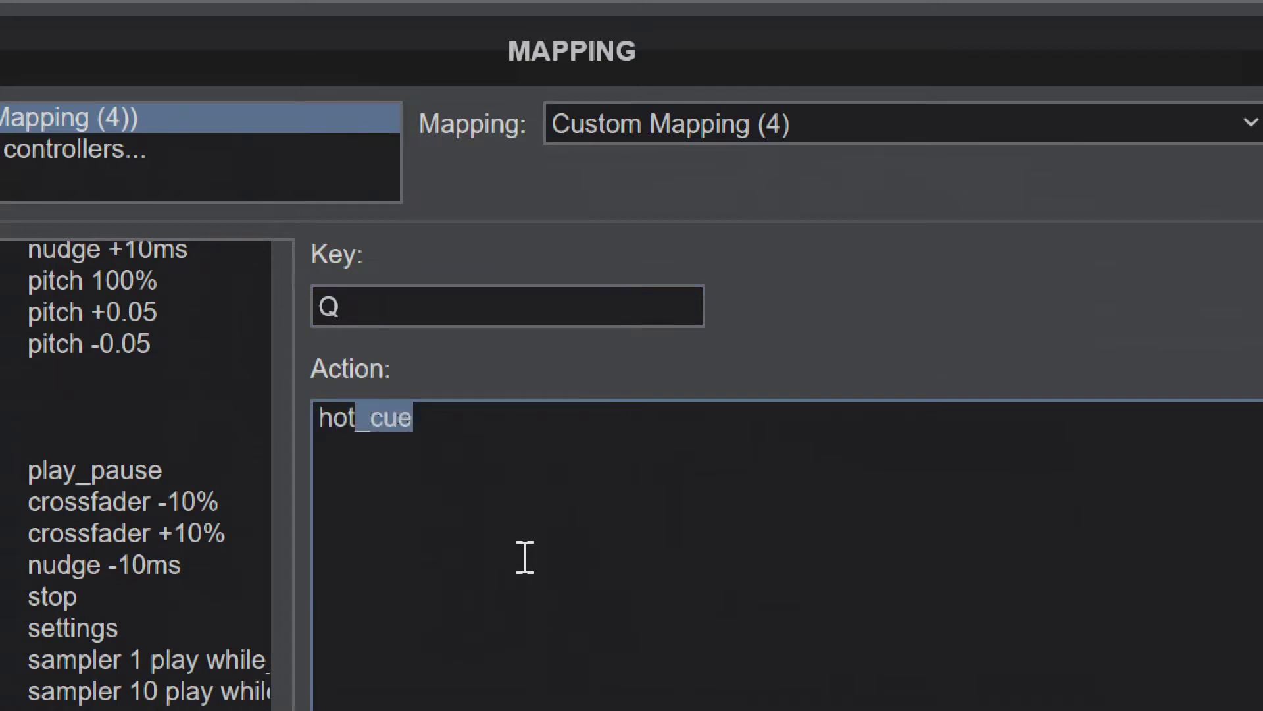
{"action": "key", "text": "Return"}
{"action": "key", "text": "Return"}
{"action": "key", "text": "BackSpace"}
{"action": "key", "text": "BackSpace"}
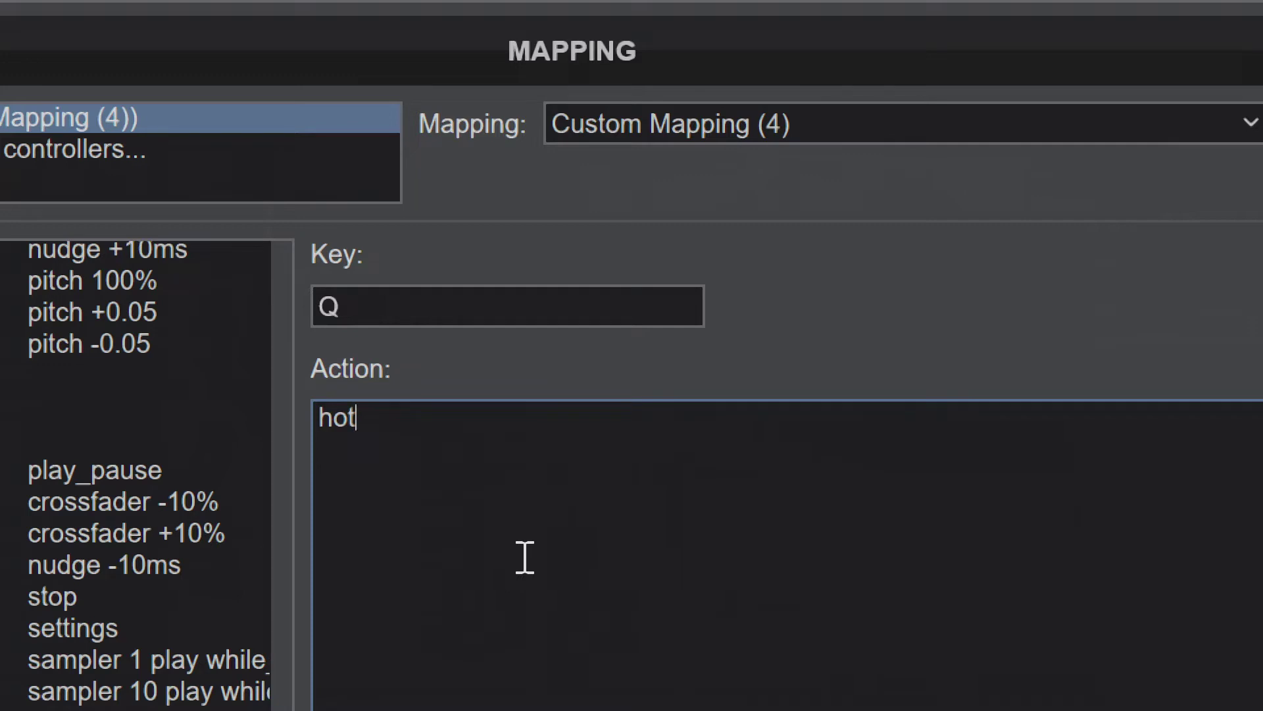
{"action": "type", "text": "_cue 1"}
{"action": "type", "text": "67"}
{"action": "key", "text": "BackSpace"}
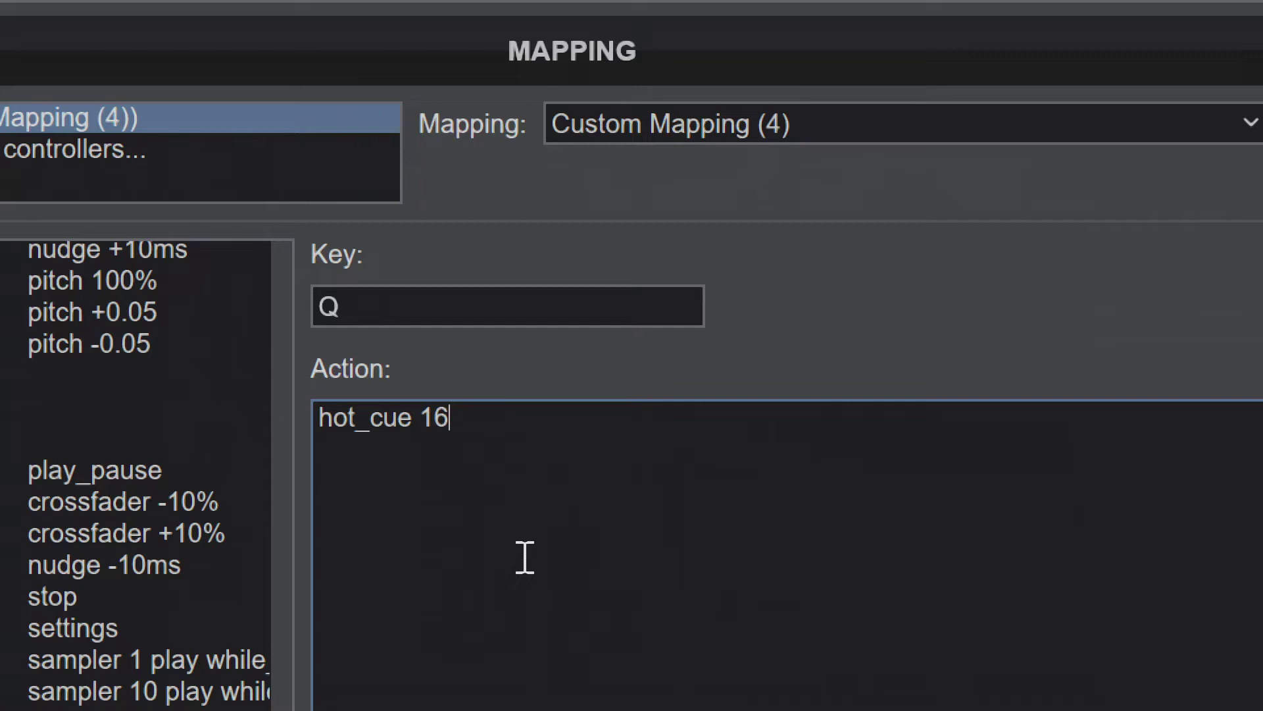
Change the Q key's action to hot_cue 100 and close the settings without saving the mapping
{"action": "key", "text": "BackSpace"}
{"action": "type", "text": "9"}
{"action": "key", "text": "BackSpace"}
{"action": "type", "text": "00"}
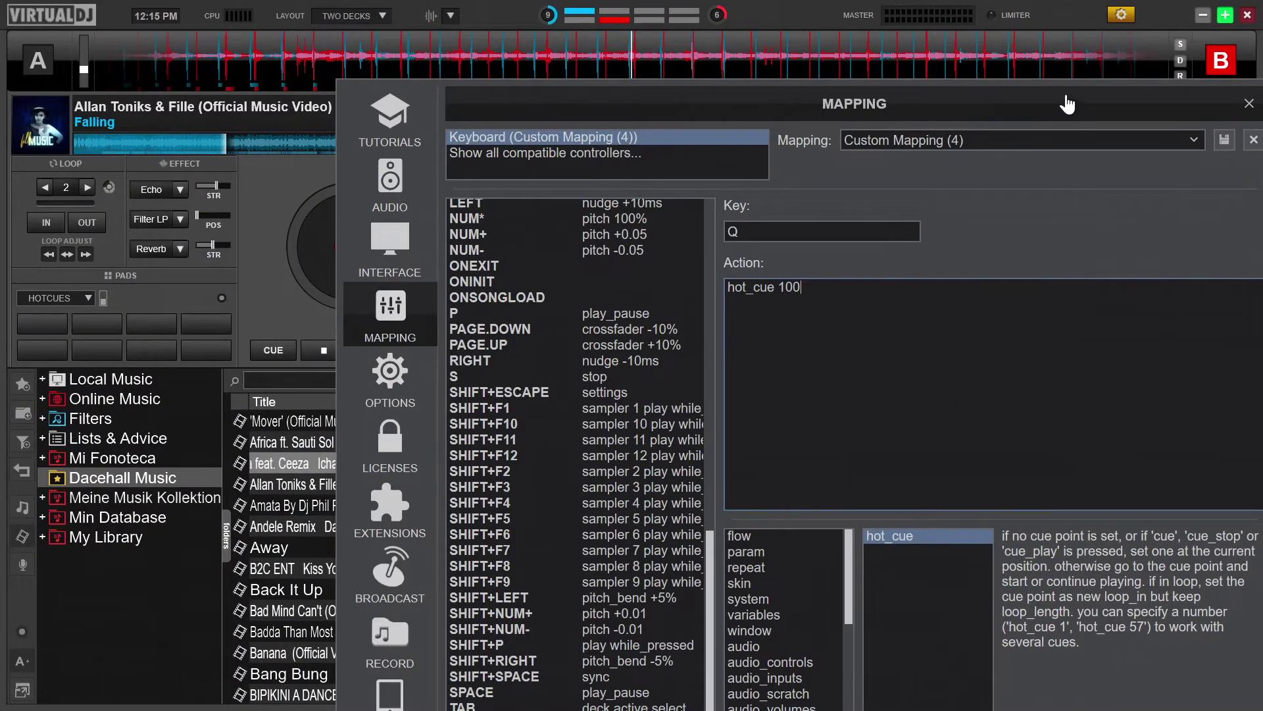
{"action": "left_click_drag", "start_coordinate": [1079, 119], "coordinate": [937, 112]}
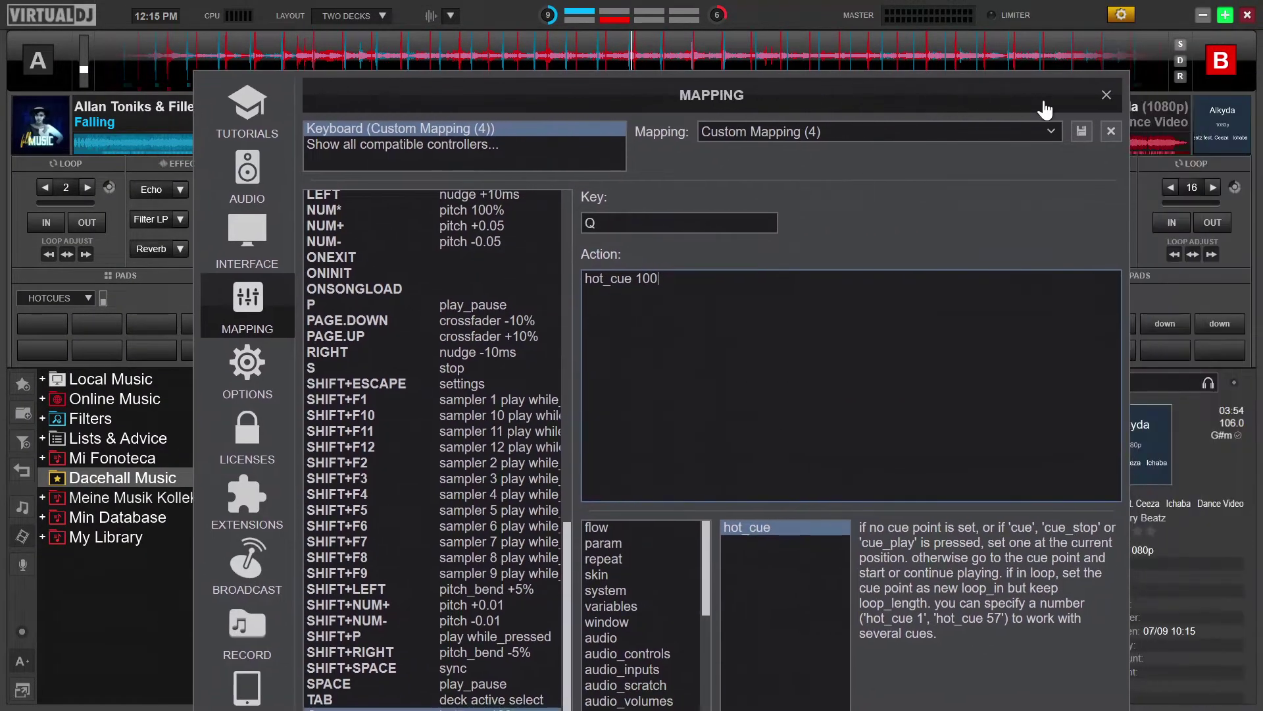
{"action": "left_click", "coordinate": [1104, 98]}
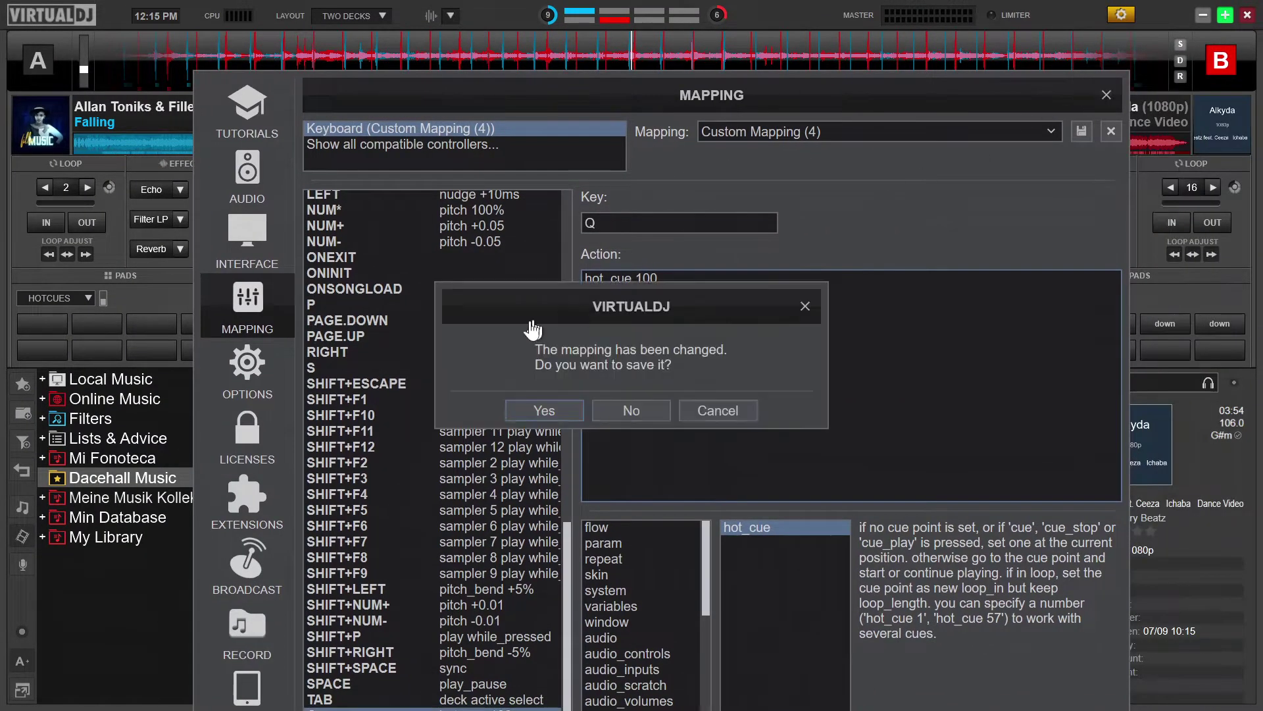
{"action": "left_click", "coordinate": [622, 413]}
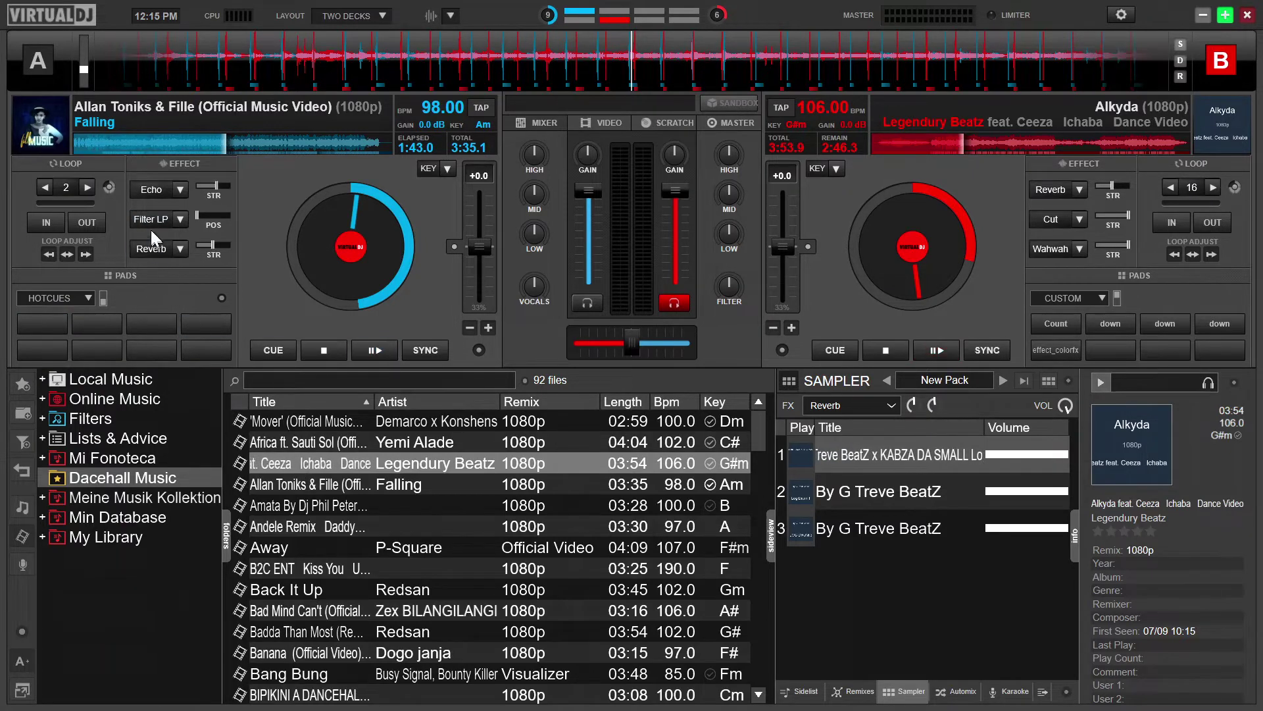
Add a Cue 1 hot cue to deck A's track at its current playback position in the POI Editor
{"action": "left_click", "coordinate": [37, 116]}
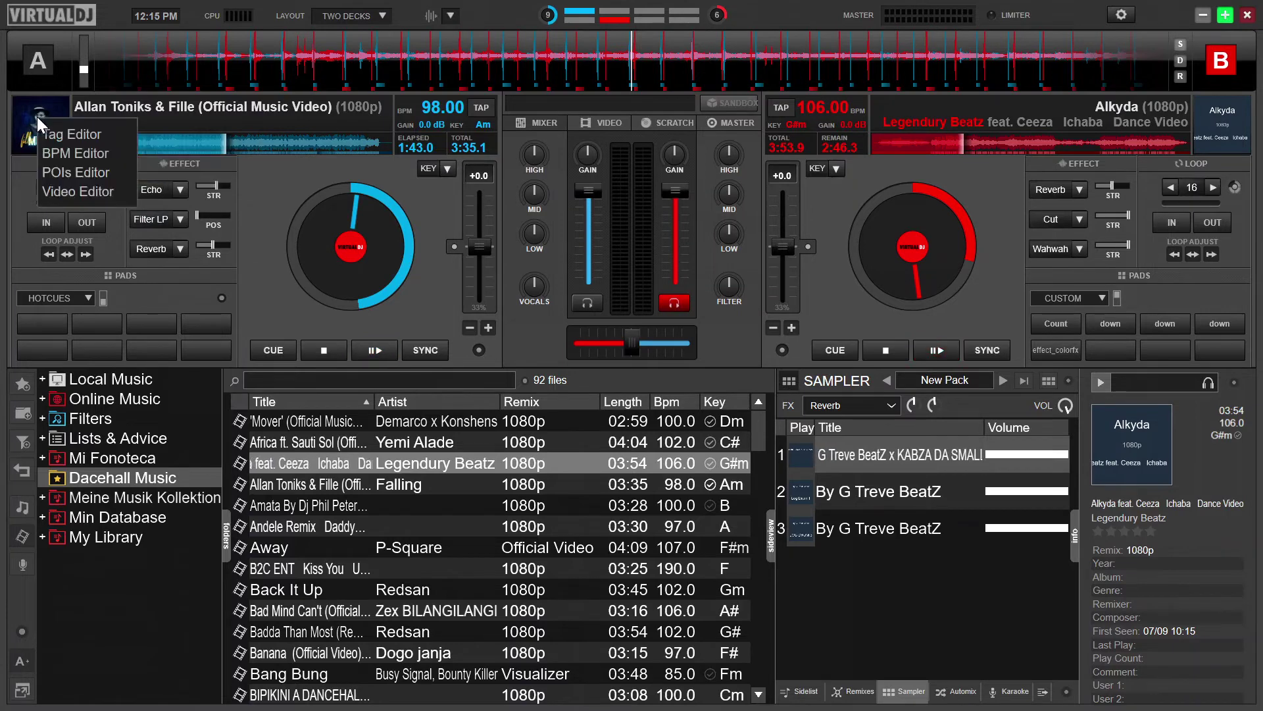
{"action": "left_click", "coordinate": [78, 170]}
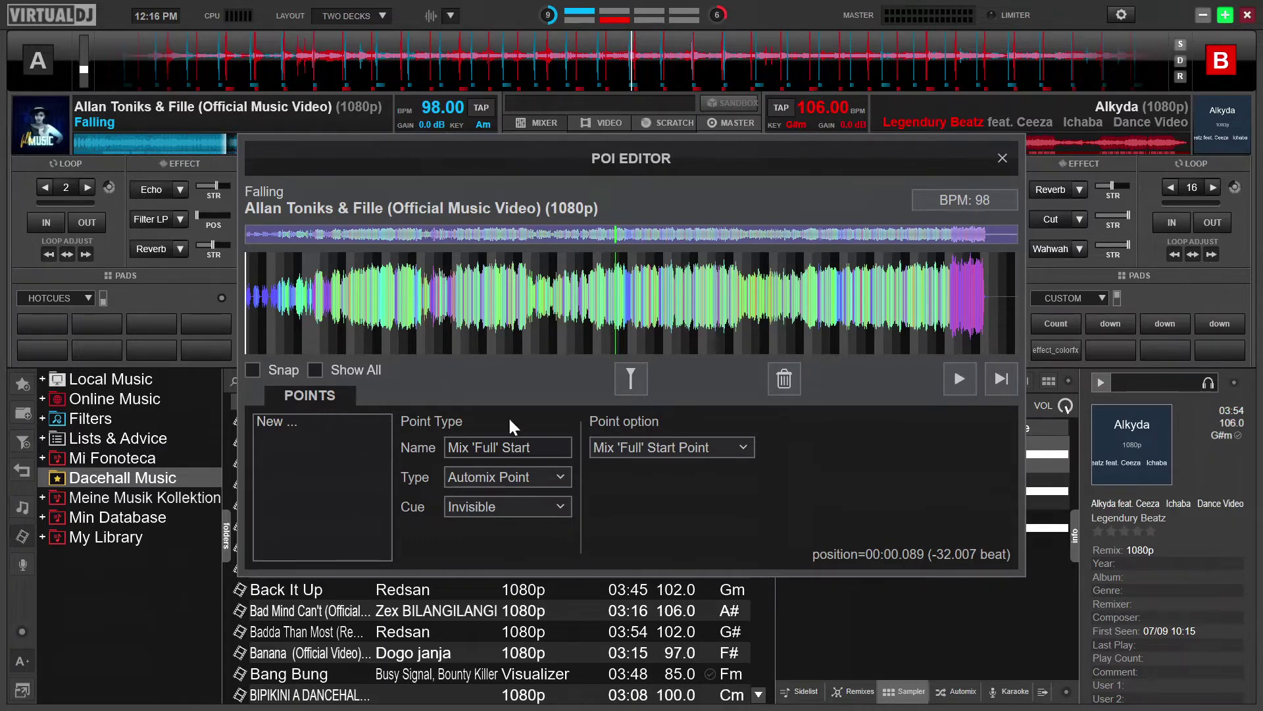
{"action": "left_click", "coordinate": [304, 421]}
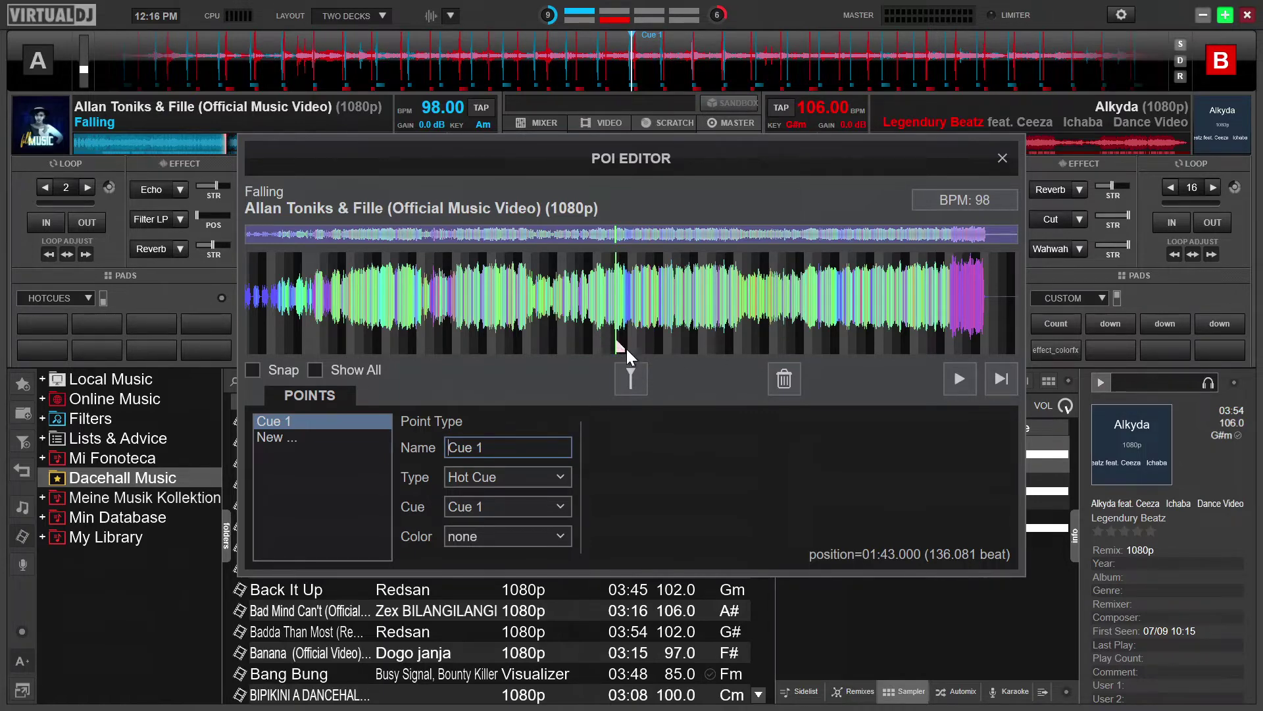
Delete the Cue 1 point from deck A's track and close the POI Editor
{"action": "left_click", "coordinate": [783, 379]}
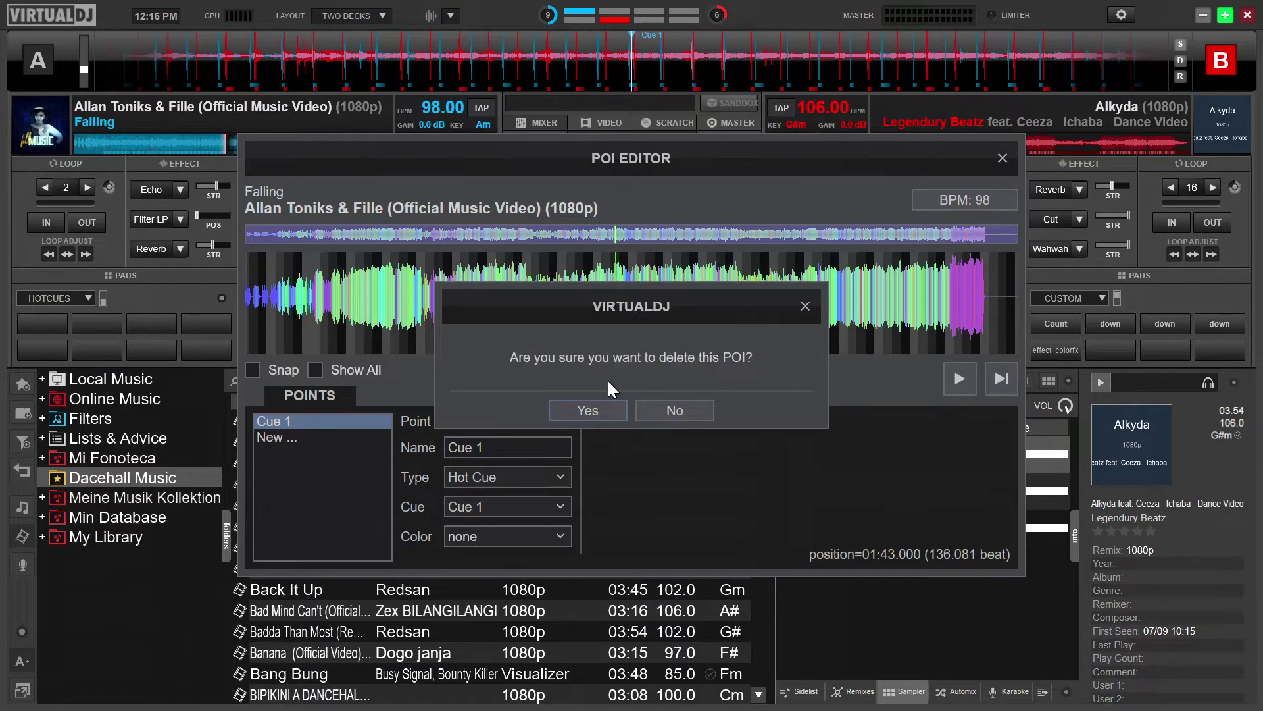
{"action": "left_click", "coordinate": [605, 403]}
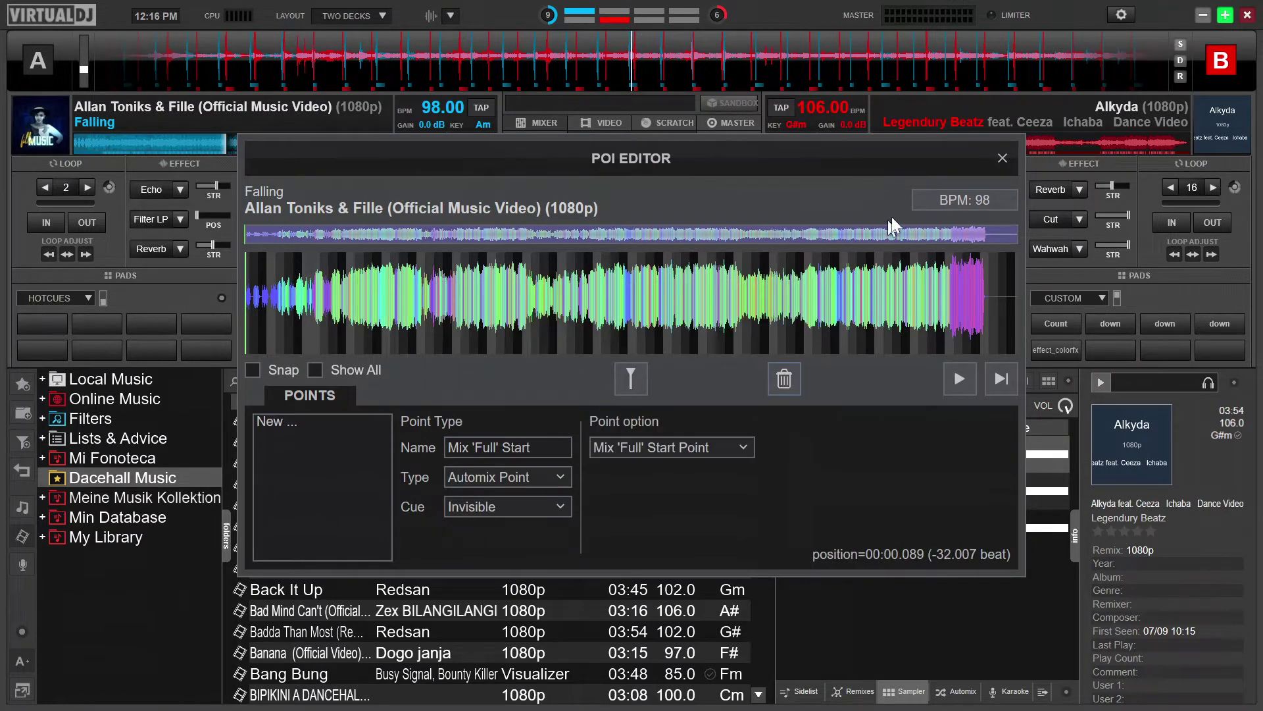
{"action": "left_click", "coordinate": [1002, 158]}
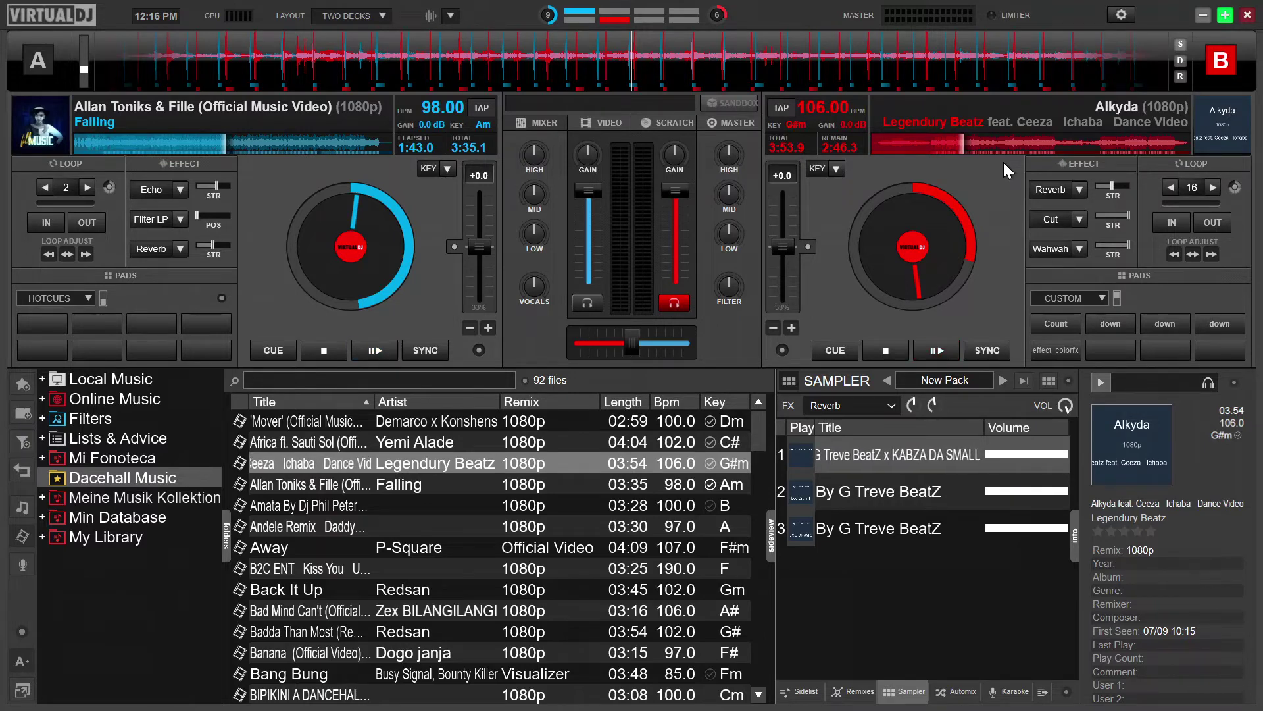
{"action": "left_click", "coordinate": [1123, 356]}
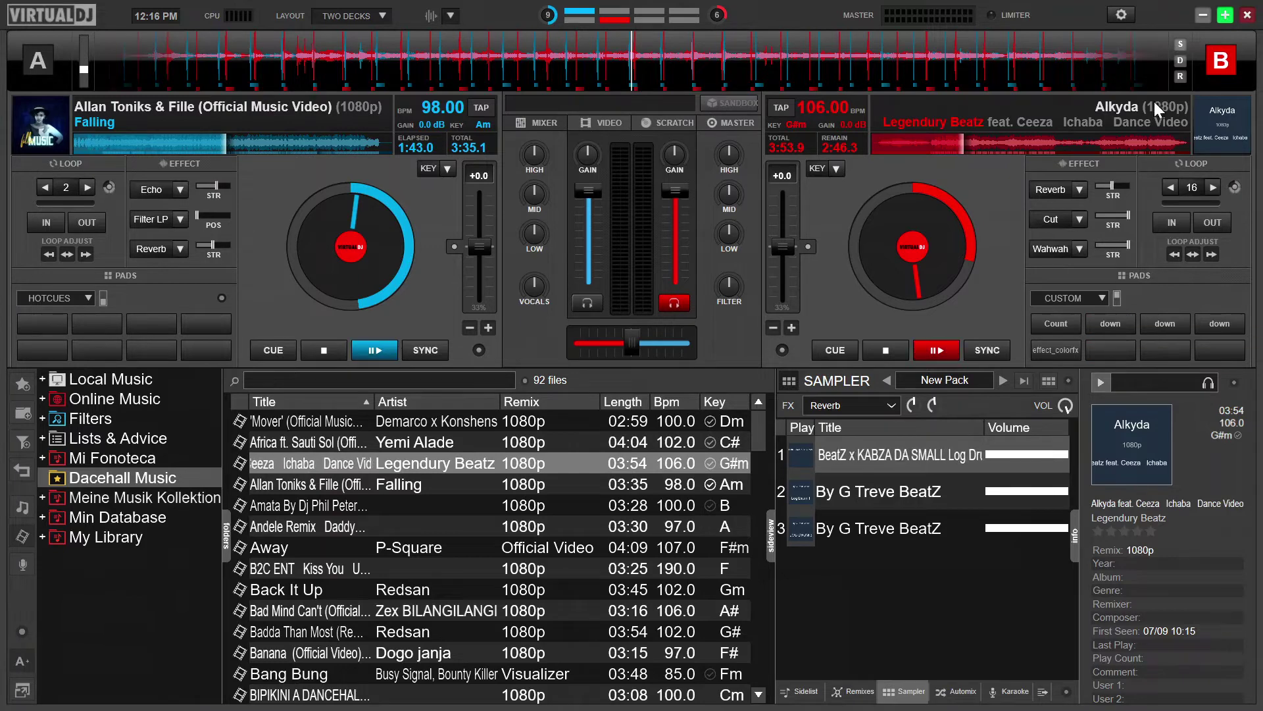
Reopen the keyboard mapping settings and set Q as the key for a new mapping
{"action": "left_click", "coordinate": [1127, 16]}
{"action": "left_click", "coordinate": [713, 162]}
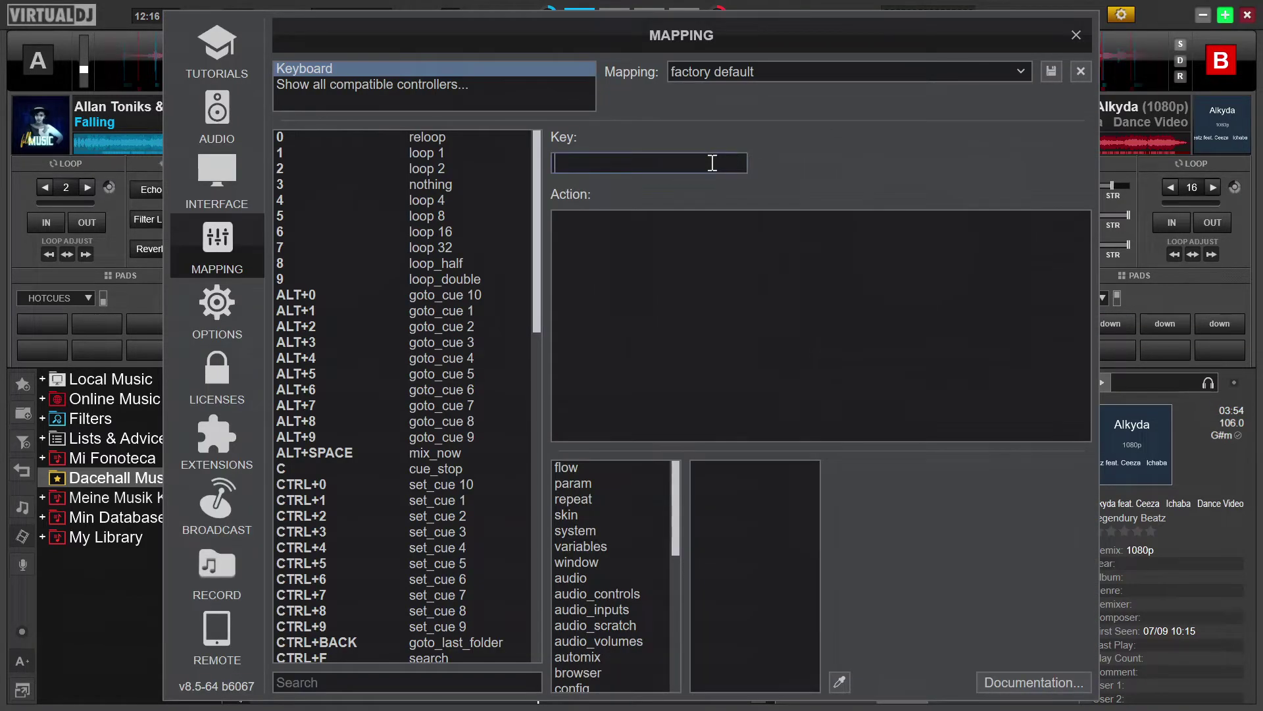
{"action": "key", "text": "q"}
{"action": "key", "text": "shift"}
{"action": "key", "text": "super"}
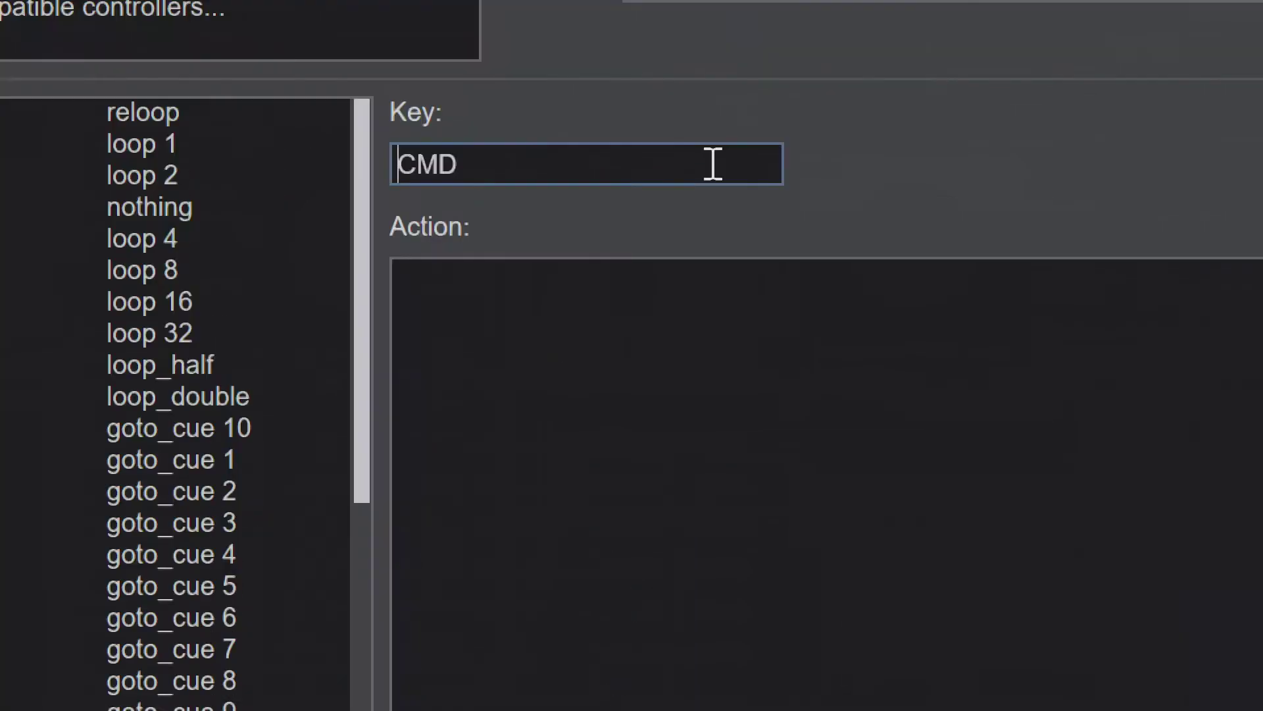
{"action": "key", "text": "q"}
Enter sampler_play_stutter as the action for the Q key
{"action": "left_click", "coordinate": [718, 421]}
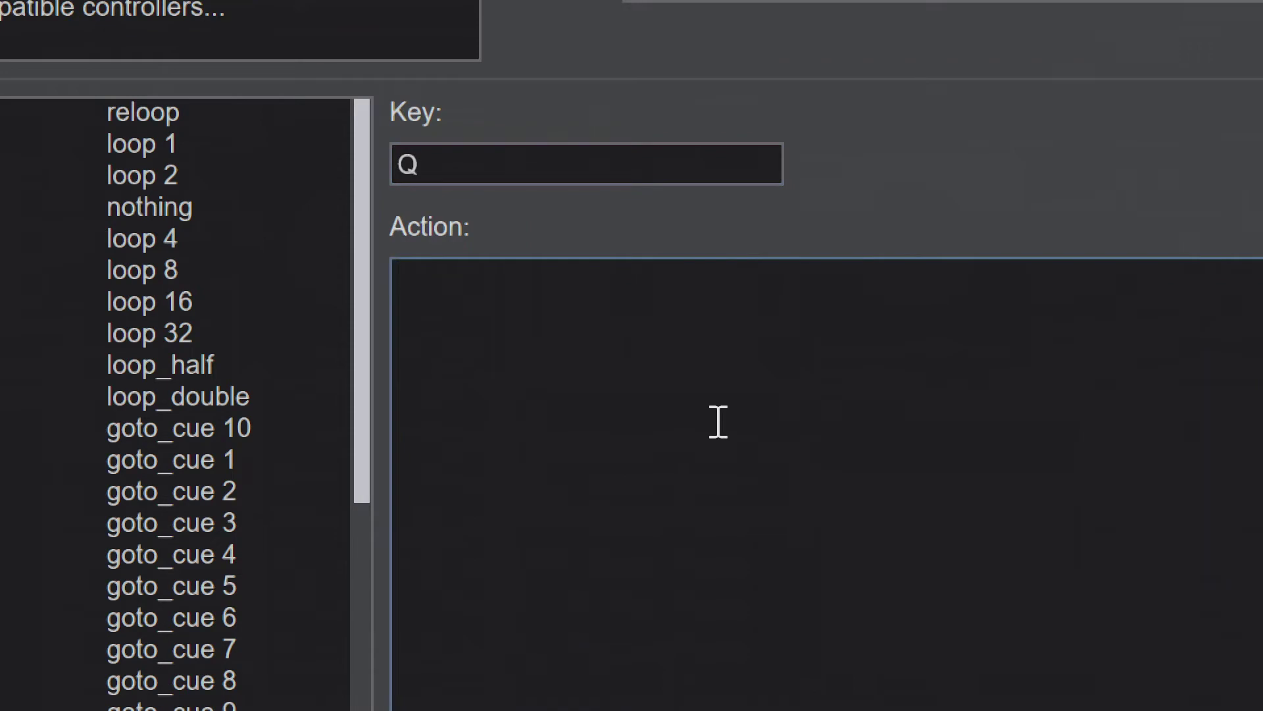
{"action": "type", "text": "sampl"}
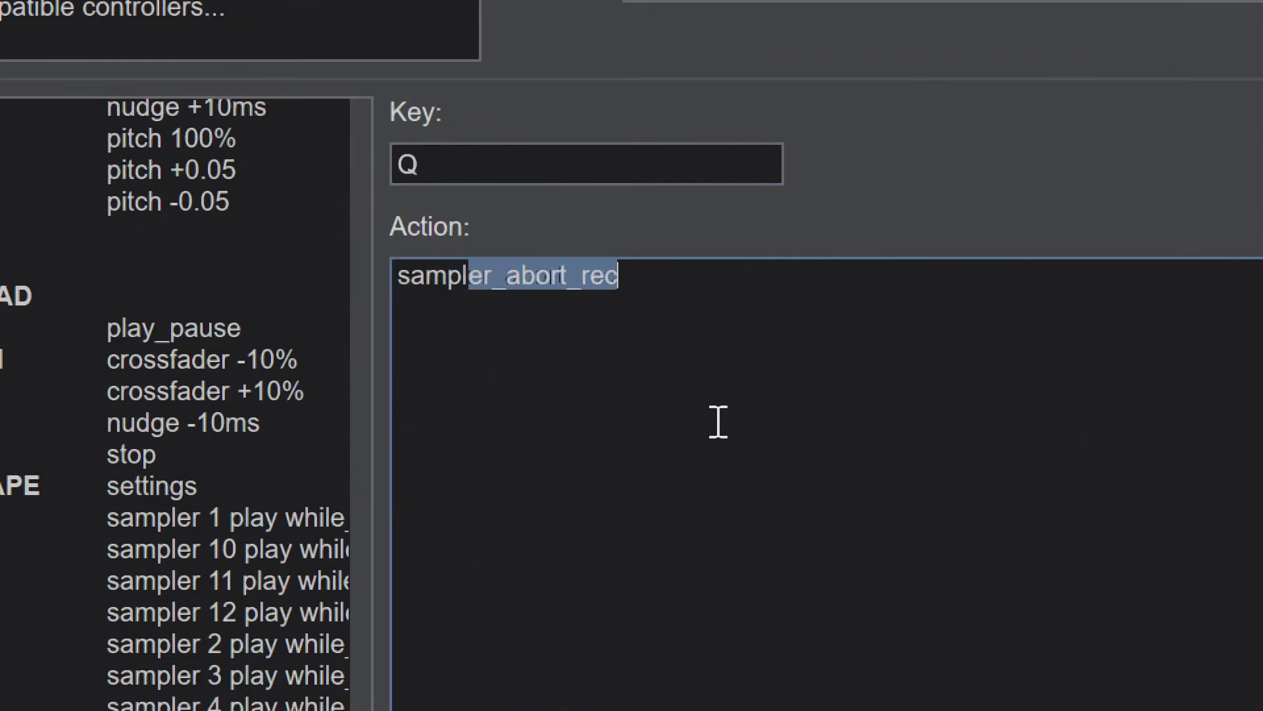
{"action": "type", "text": "er"}
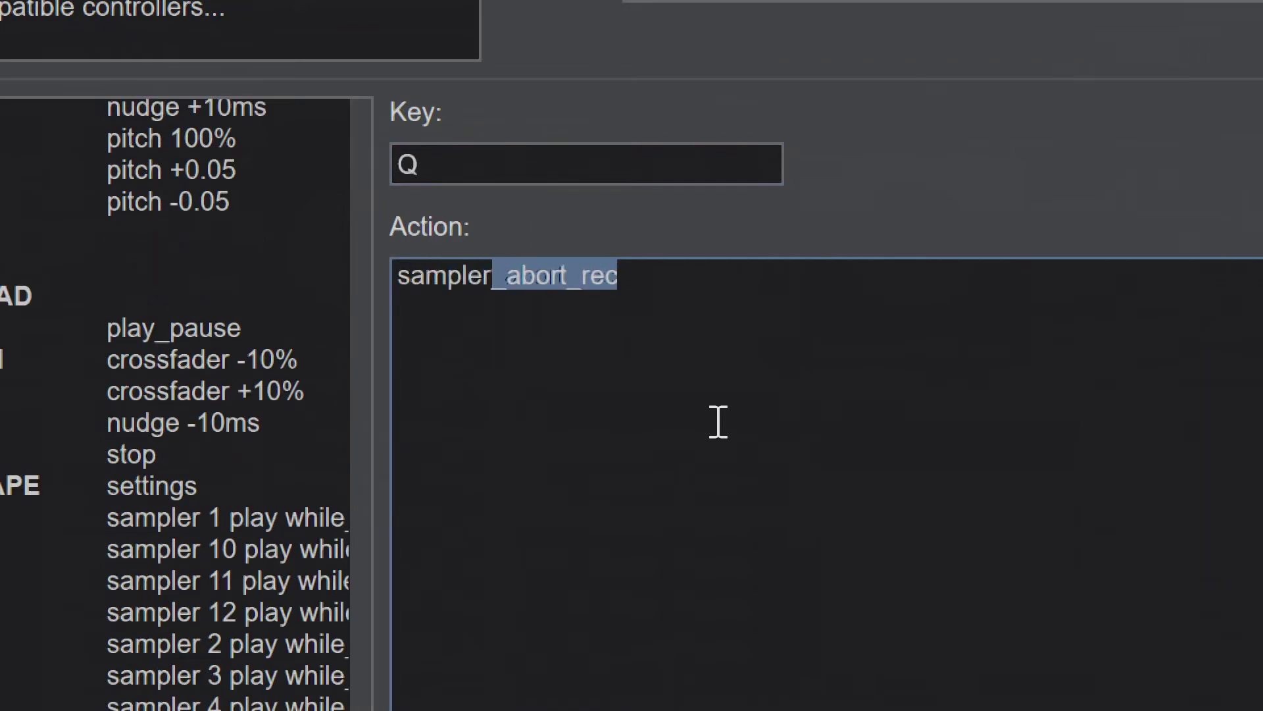
{"action": "type", "text": "_play"}
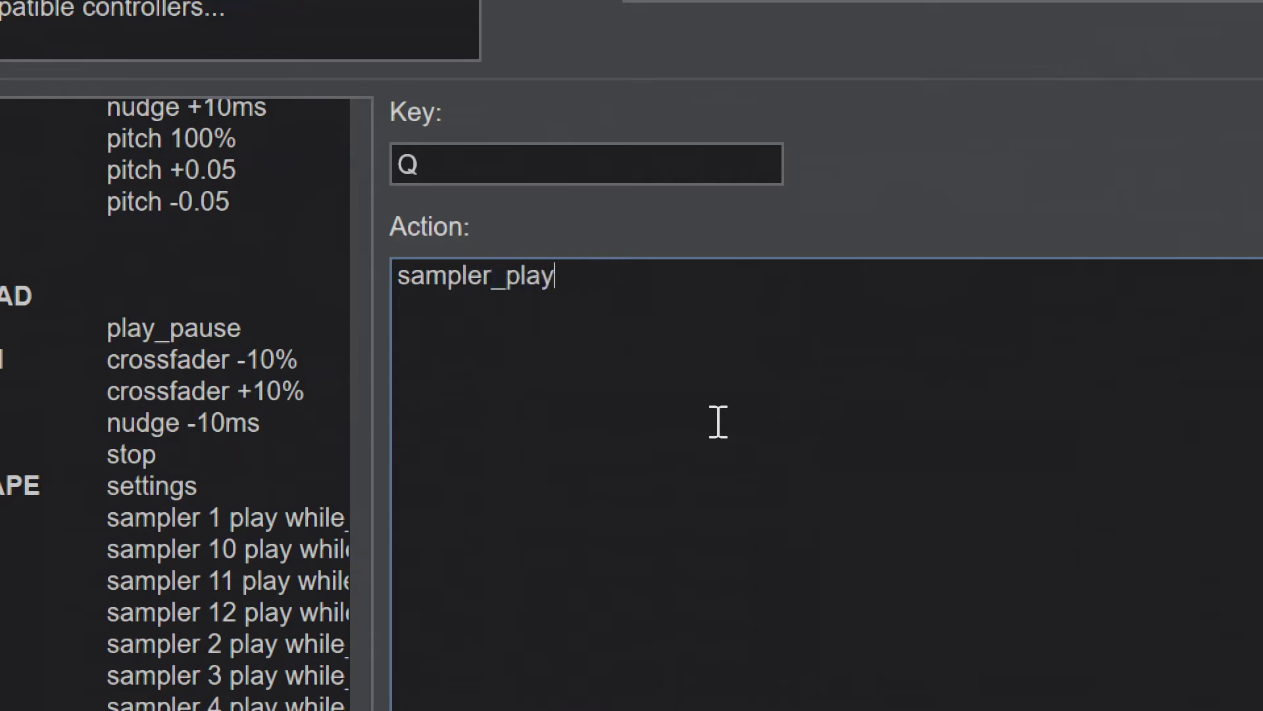
{"action": "type", "text": "_stutter"}
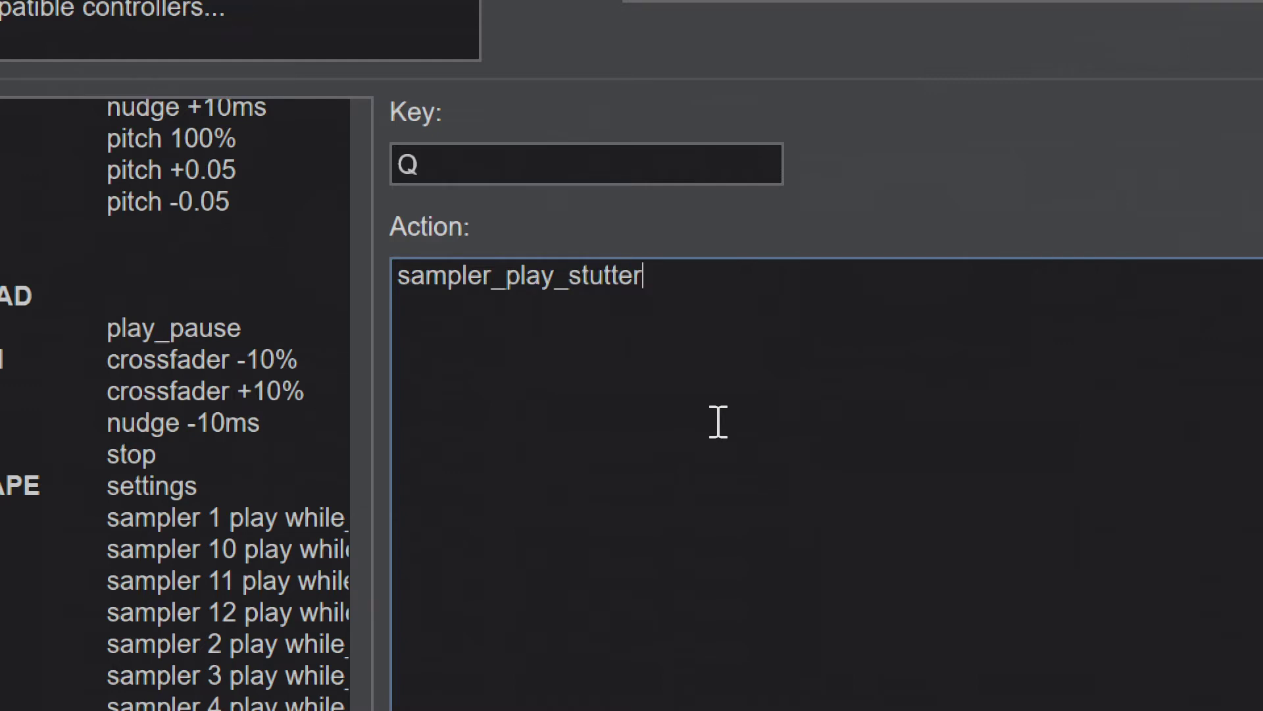
Add the sample name 'horn_fx' to the Q key's action and save the mapping on closing the settings
{"action": "type", "text": "100"}
{"action": "key", "text": "BackSpace"}
{"action": "key", "text": "BackSpace"}
{"action": "key", "text": "BackSpace"}
{"action": "type", "text": "'"}
{"action": "type", "text": "horn_fx'"}
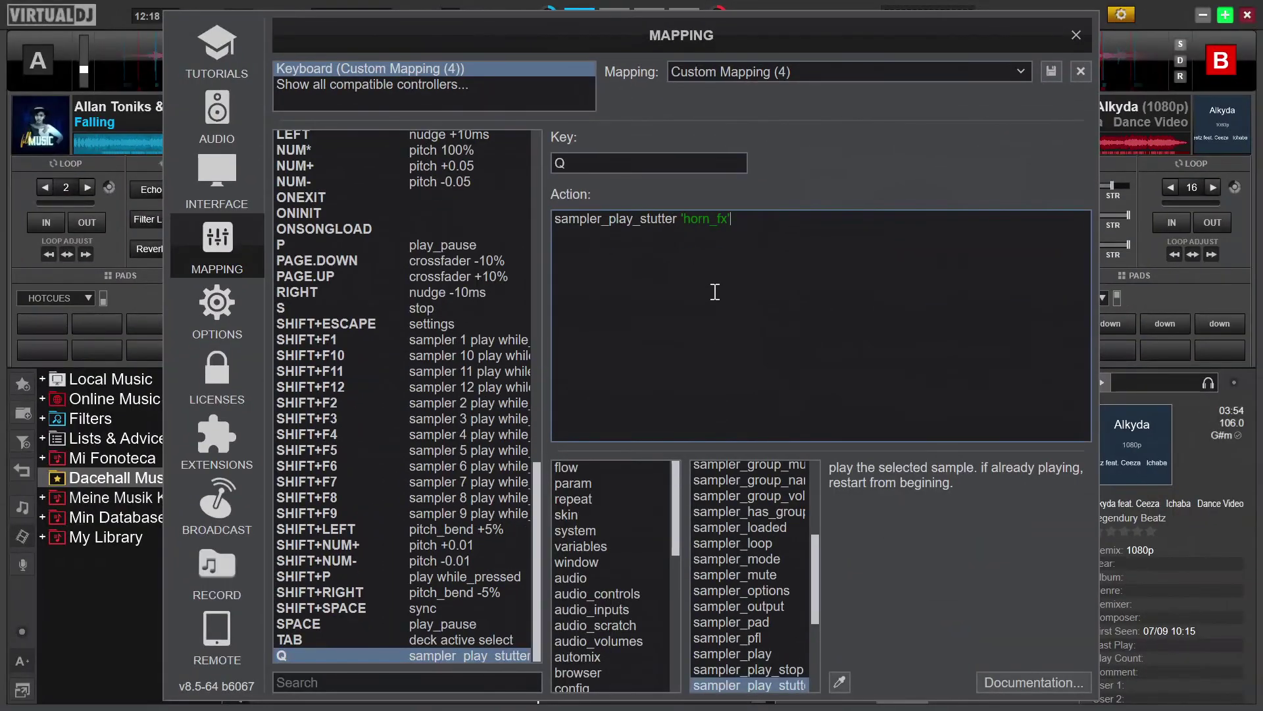
{"action": "left_click", "coordinate": [1075, 36]}
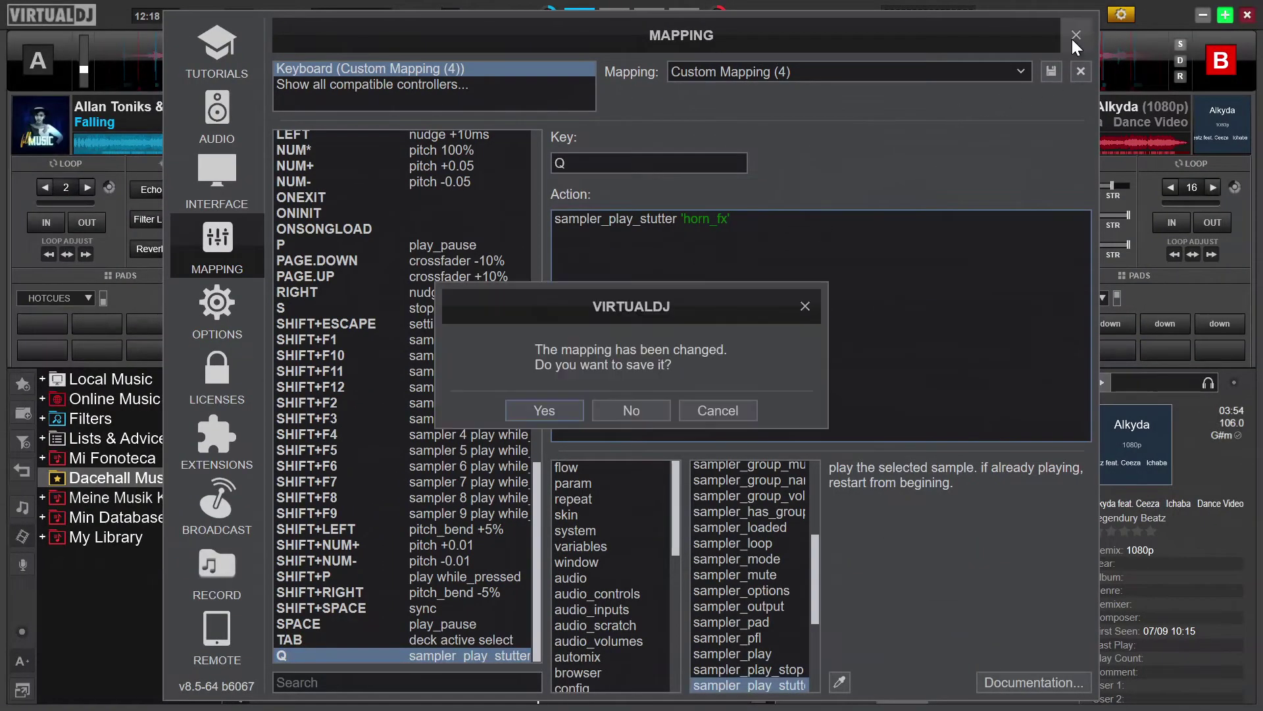
{"action": "left_click", "coordinate": [541, 413]}
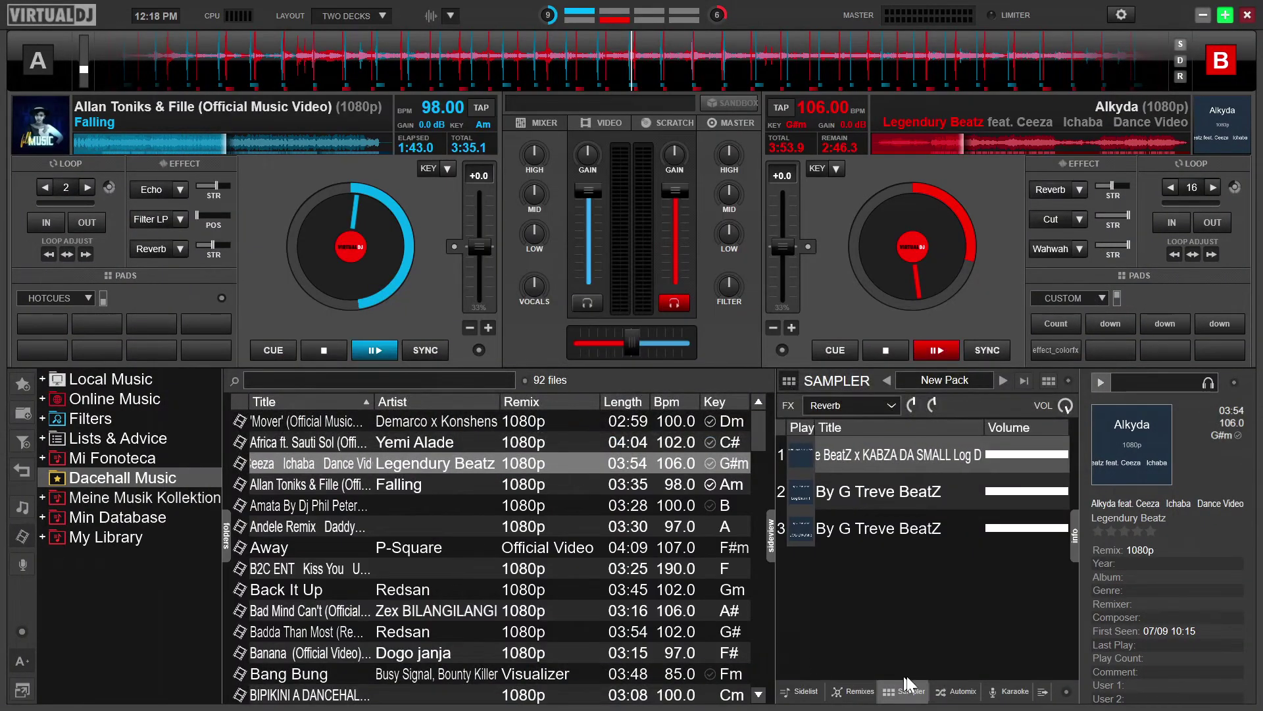
Switch the sampler to the Finger bank and open the Sample Editor for the 'Horn buzzer EFX' sample
{"action": "left_click", "coordinate": [1001, 380]}
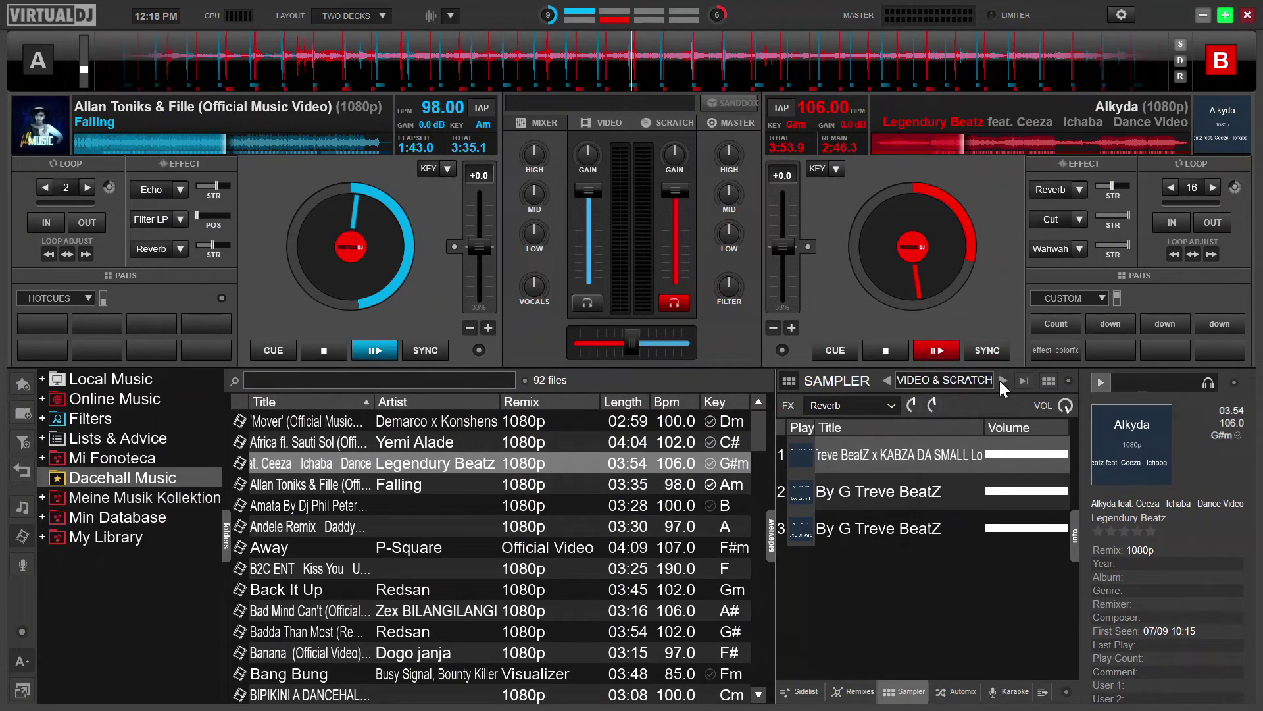
{"action": "left_click", "coordinate": [1001, 380]}
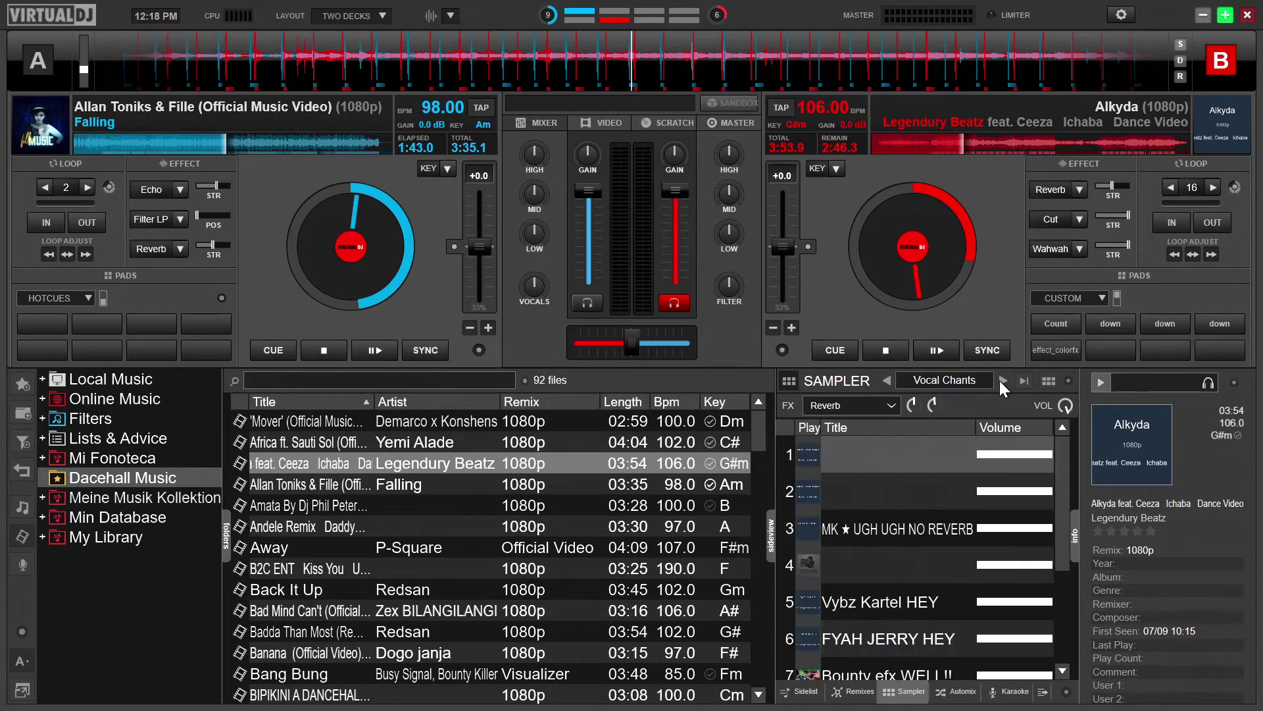
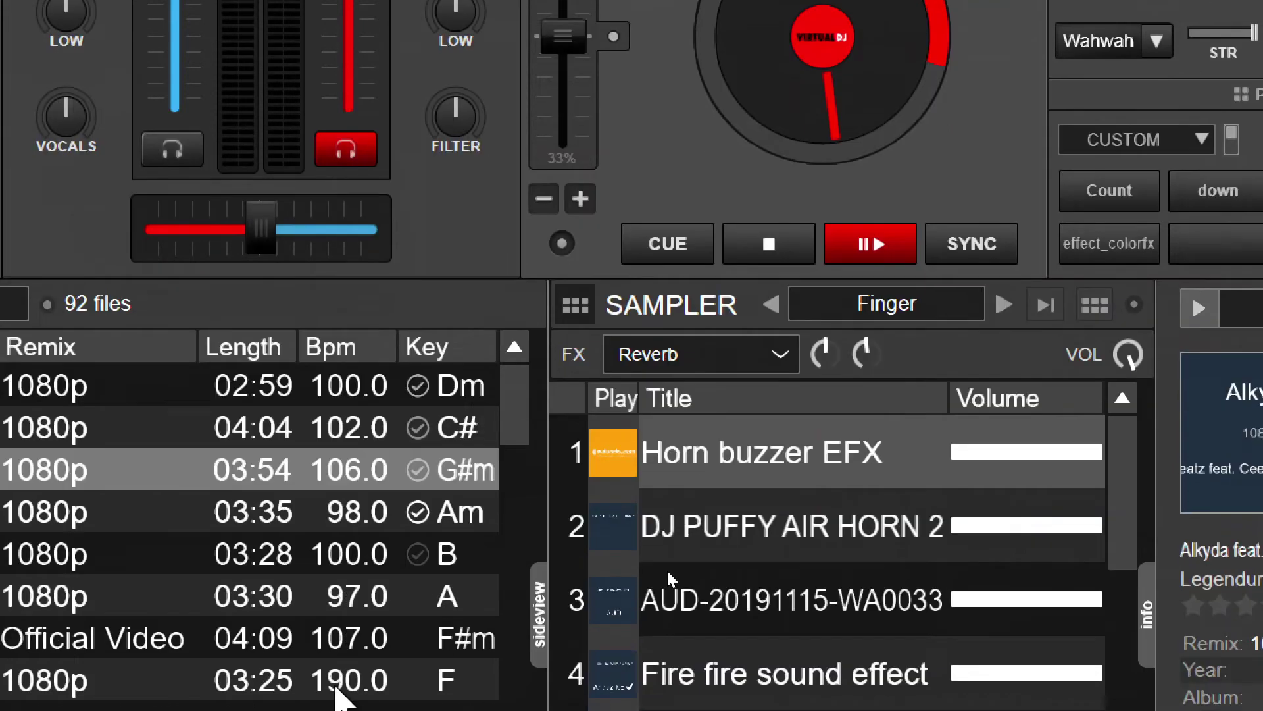
{"action": "right_click", "coordinate": [754, 495]}
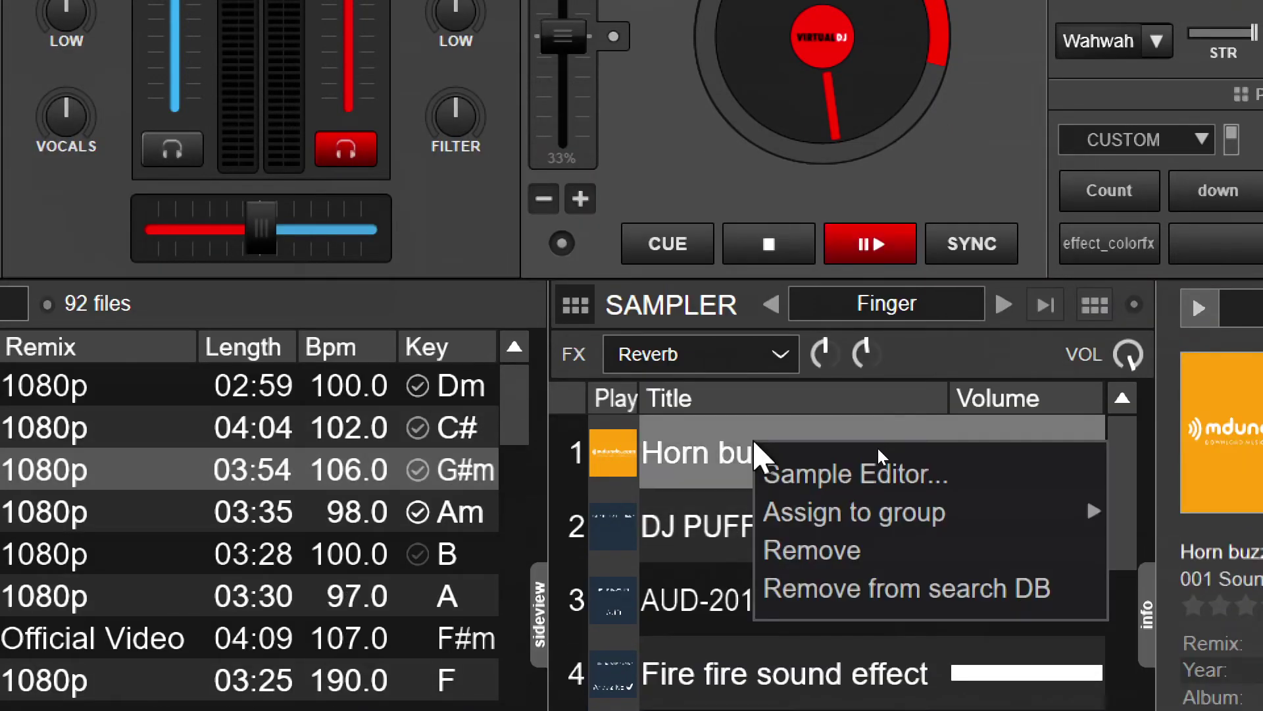
{"action": "left_click", "coordinate": [898, 463]}
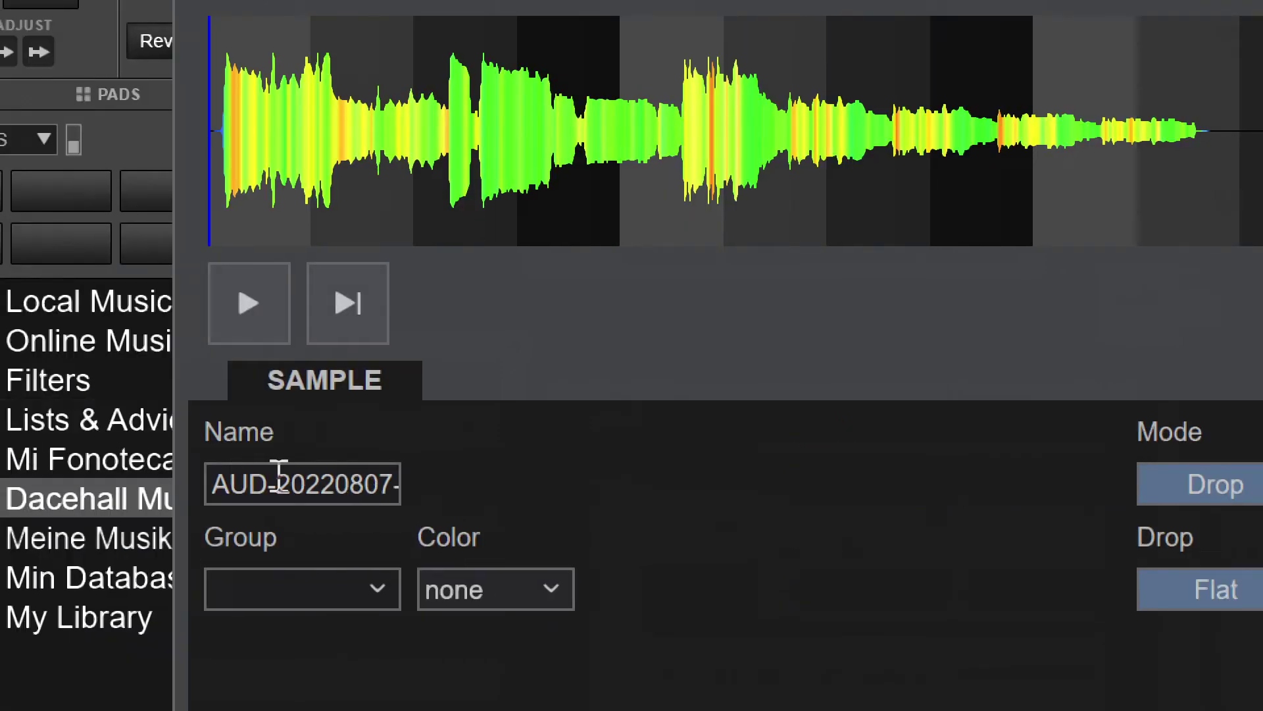
Copy the sample's full name from the Sample Editor and close the editor
{"action": "left_click", "coordinate": [310, 484]}
{"action": "key", "text": "ctrl+a"}
{"action": "key", "text": "ctrl+c"}
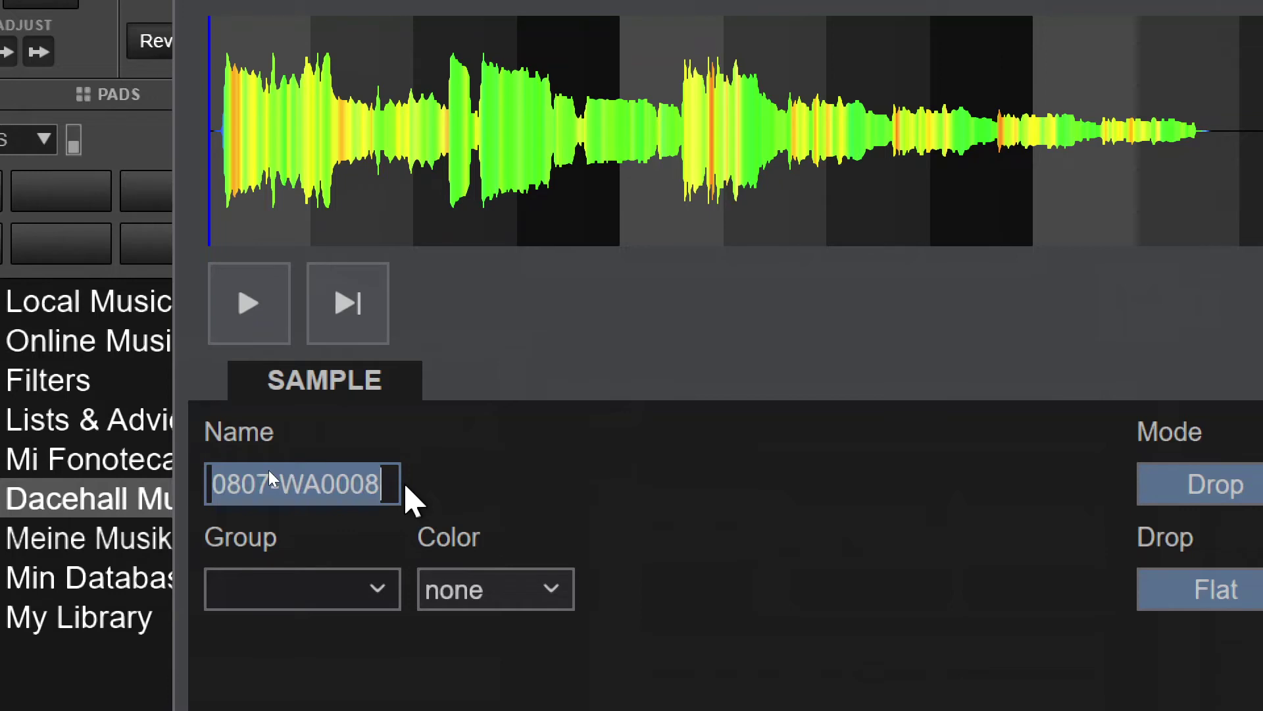
{"action": "left_click", "coordinate": [568, 179]}
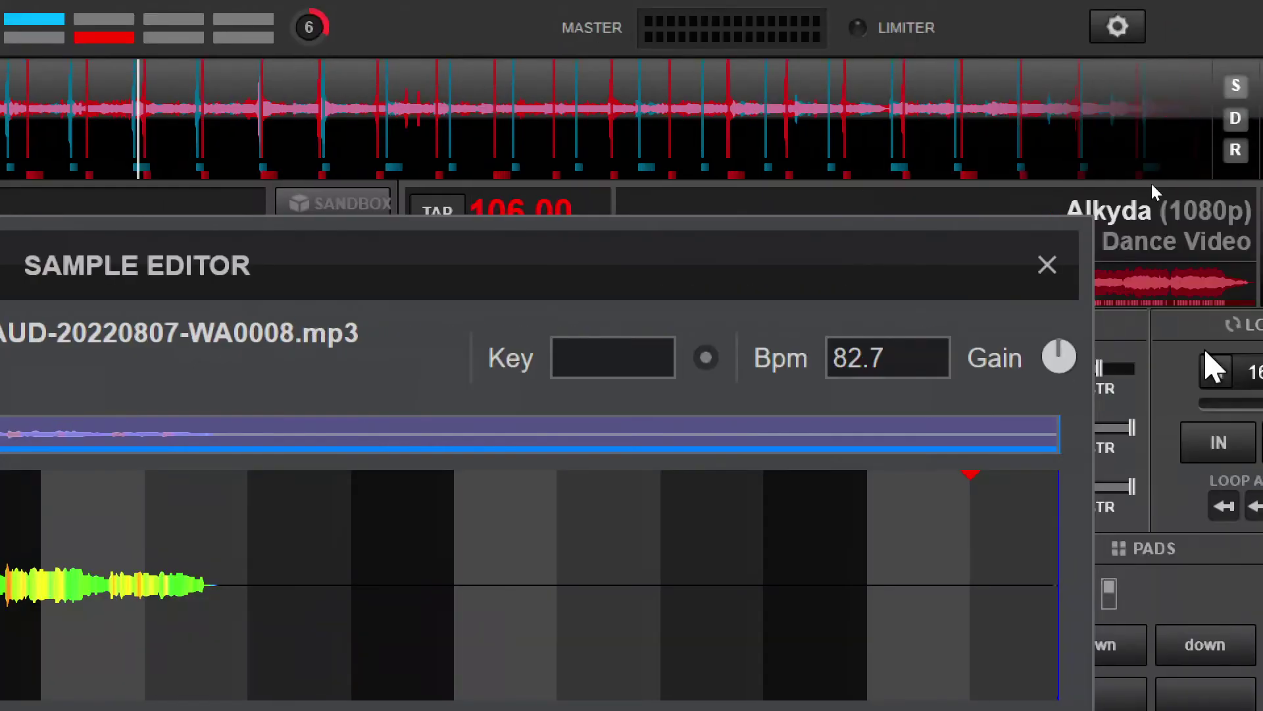
{"action": "left_click", "coordinate": [1049, 262]}
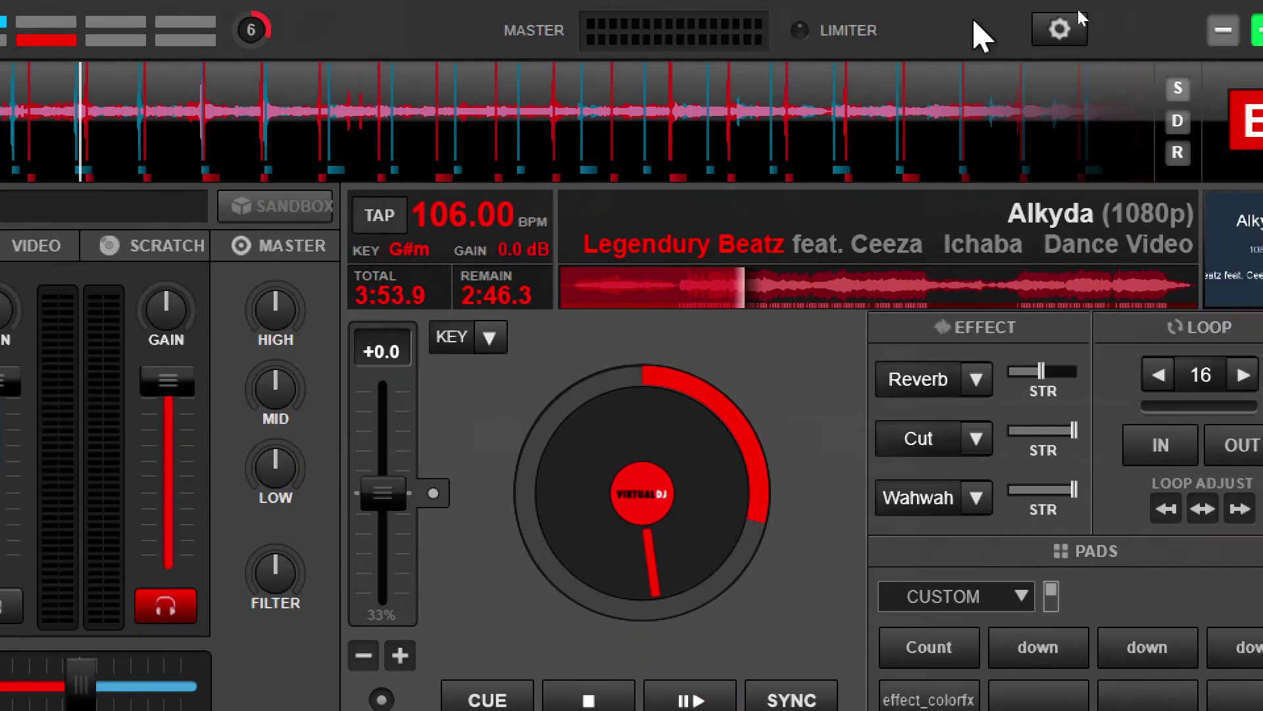
Reopen the keyboard mapping settings and paste the copied sample name AUD-20220807-WA0008 as the action
{"action": "left_click", "coordinate": [1061, 29]}
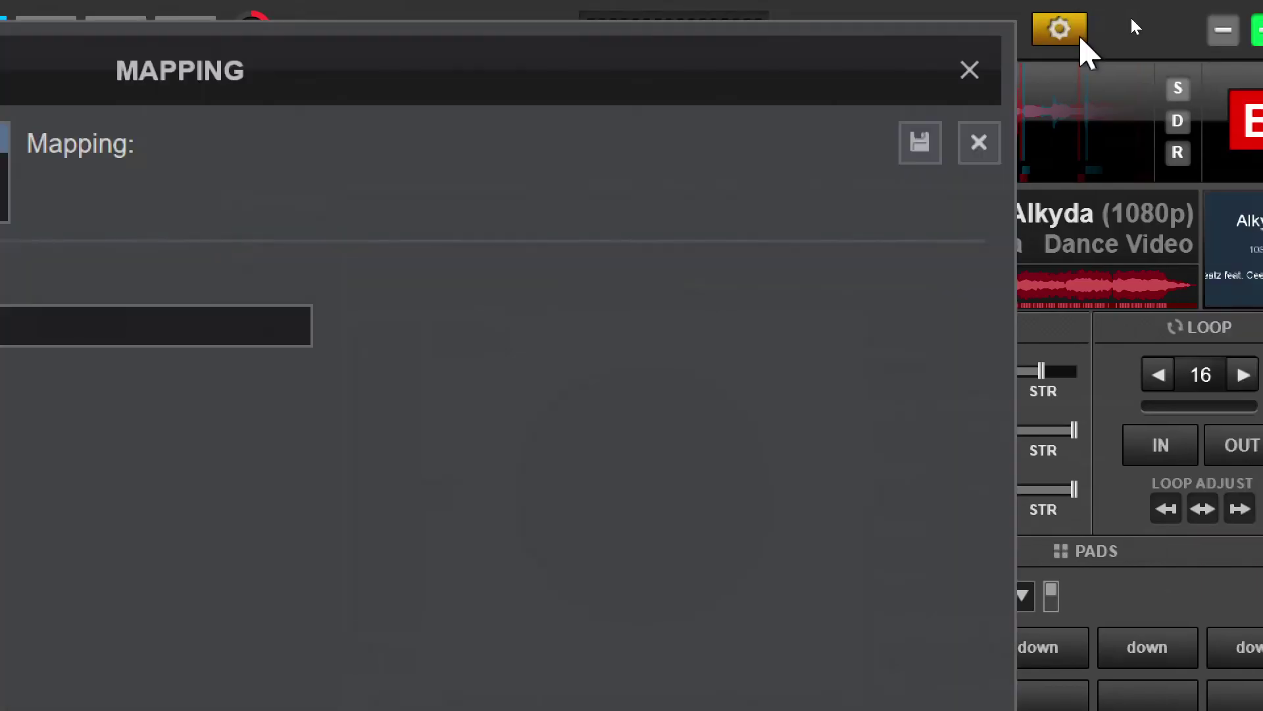
{"action": "right_click", "coordinate": [99, 527]}
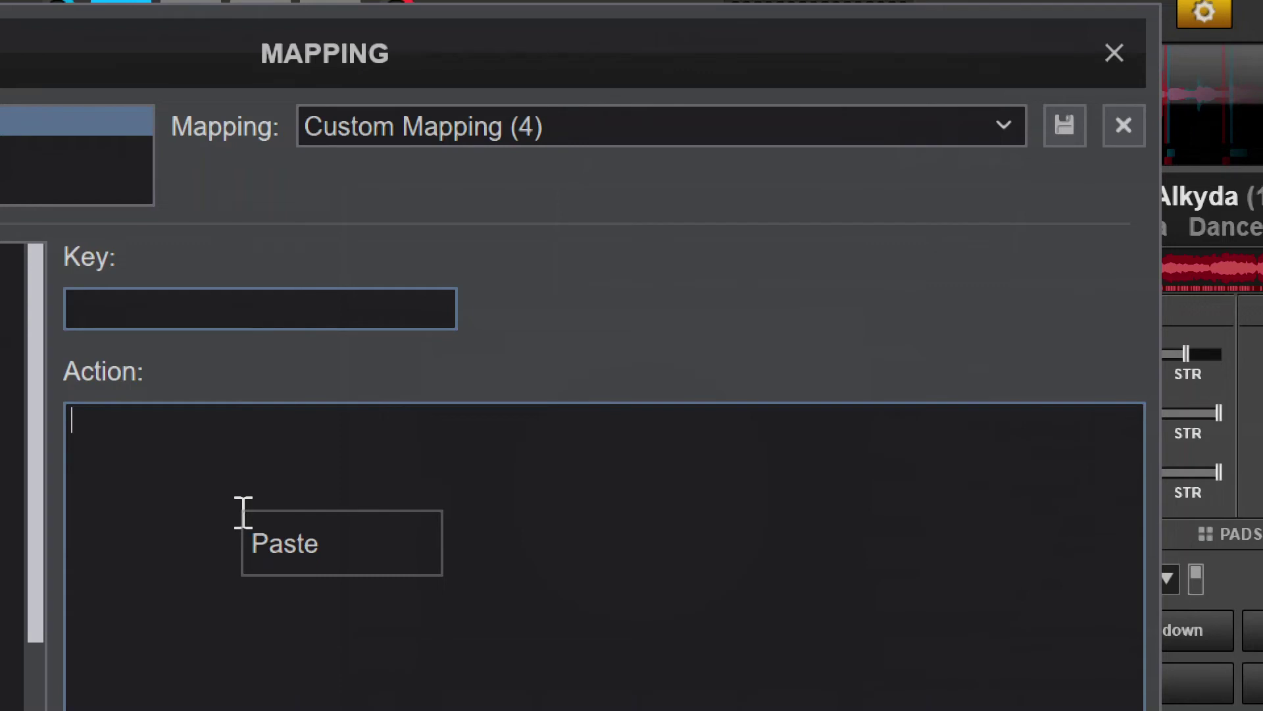
{"action": "left_click", "coordinate": [244, 514]}
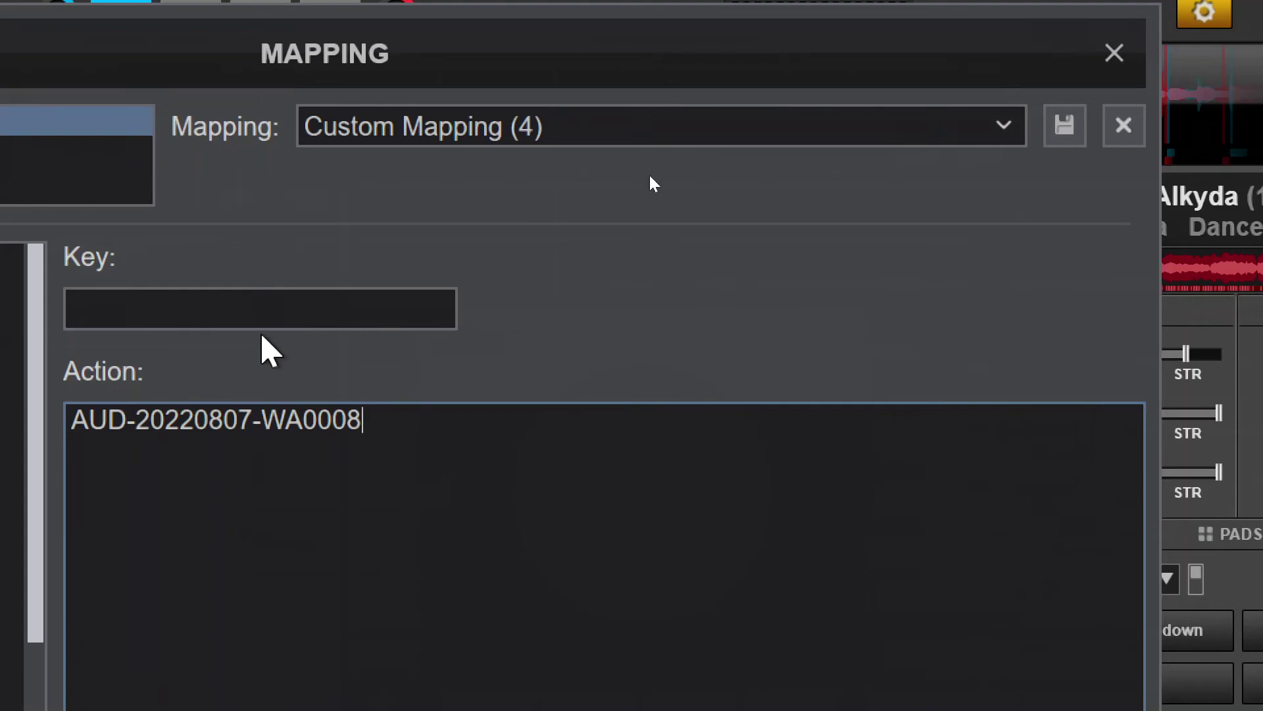
Recall the Q key's mapping, then map the W key to the action effect 'echo' active
{"action": "left_click", "coordinate": [264, 314]}
{"action": "key", "text": "q"}
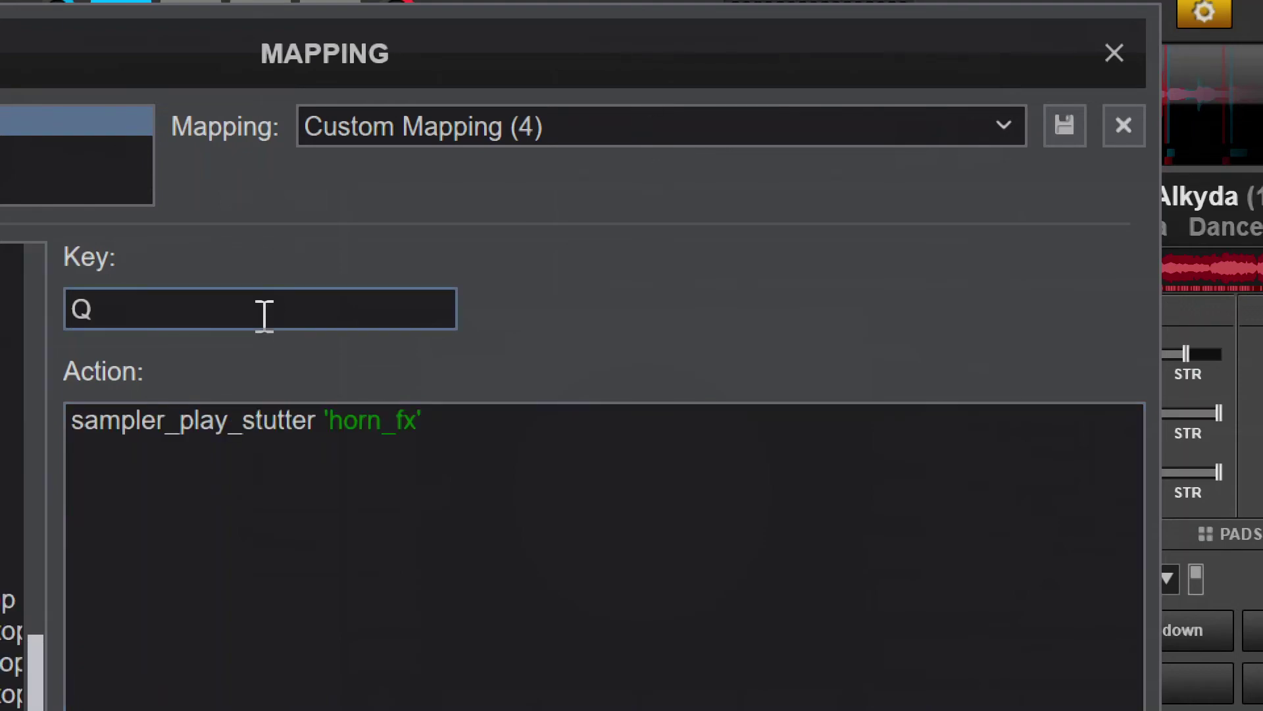
{"action": "key", "text": "w"}
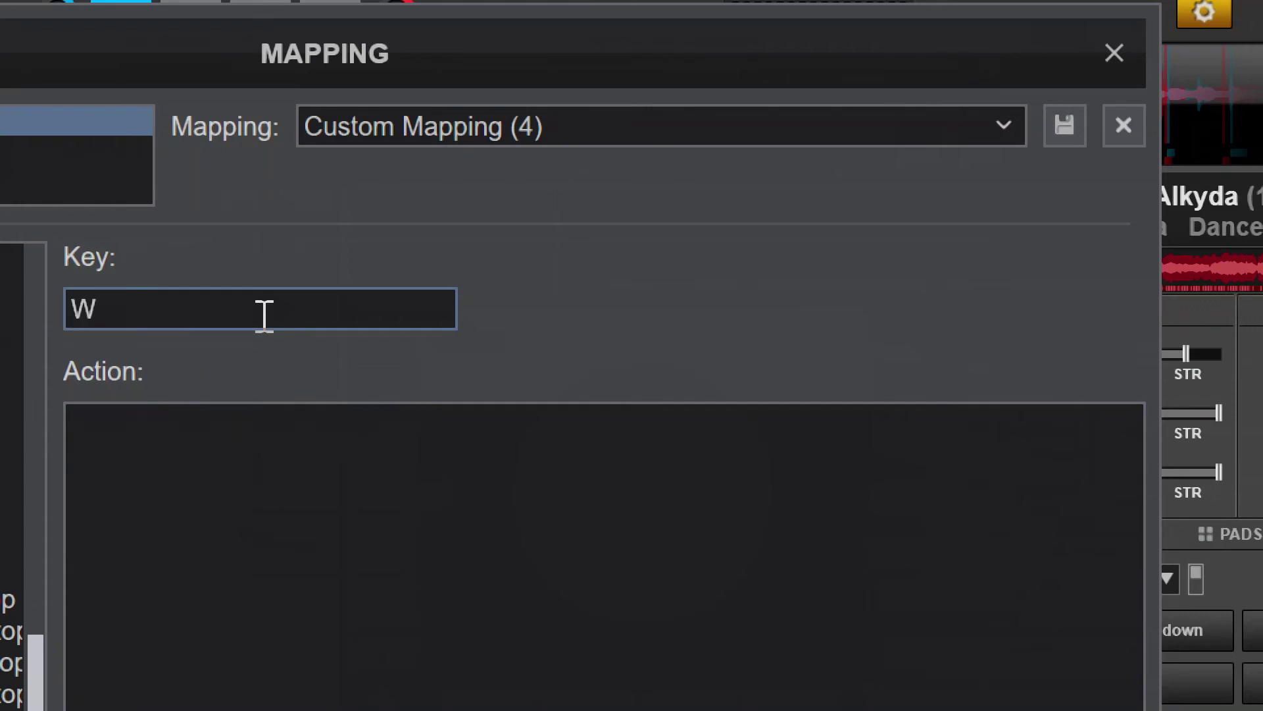
{"action": "left_click", "coordinate": [270, 533]}
{"action": "type", "text": "effect "}
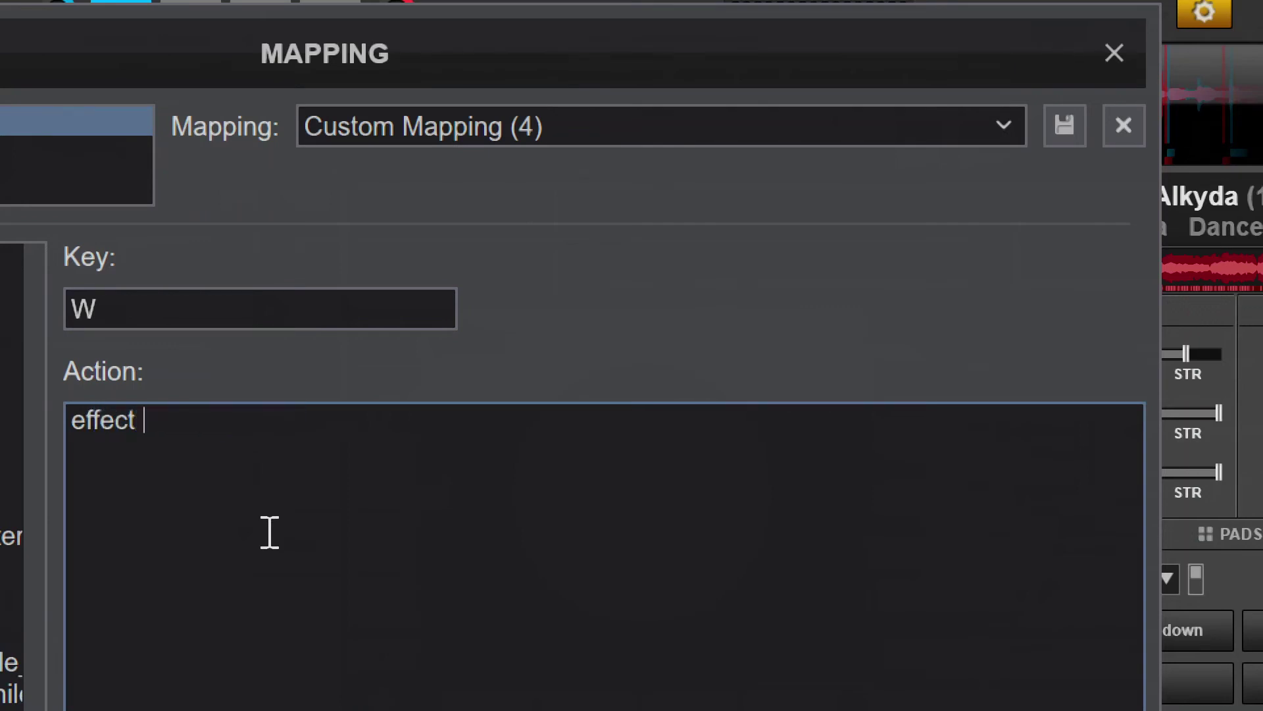
{"action": "type", "text": "'echo' active"}
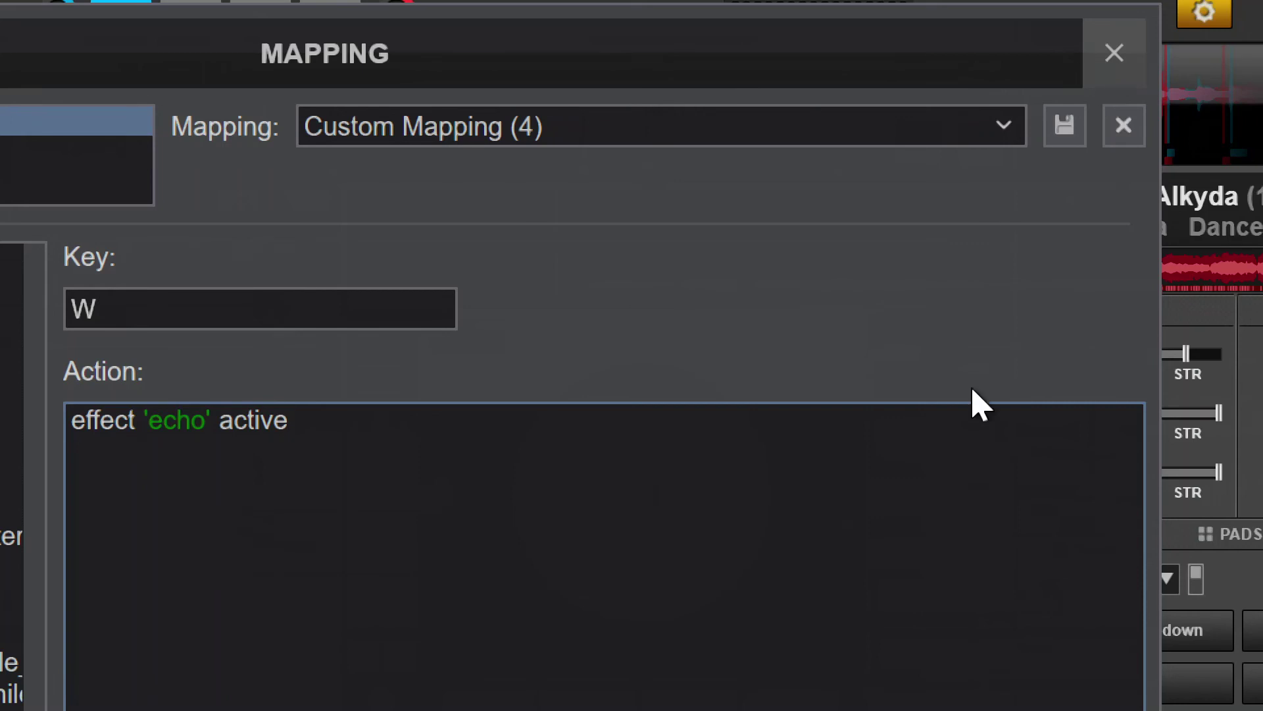
Try W combined with CTRL, SHIFT, ALT, CTRL+SHIFT and ALT+SHIFT as the mapping key
{"action": "left_click", "coordinate": [251, 264]}
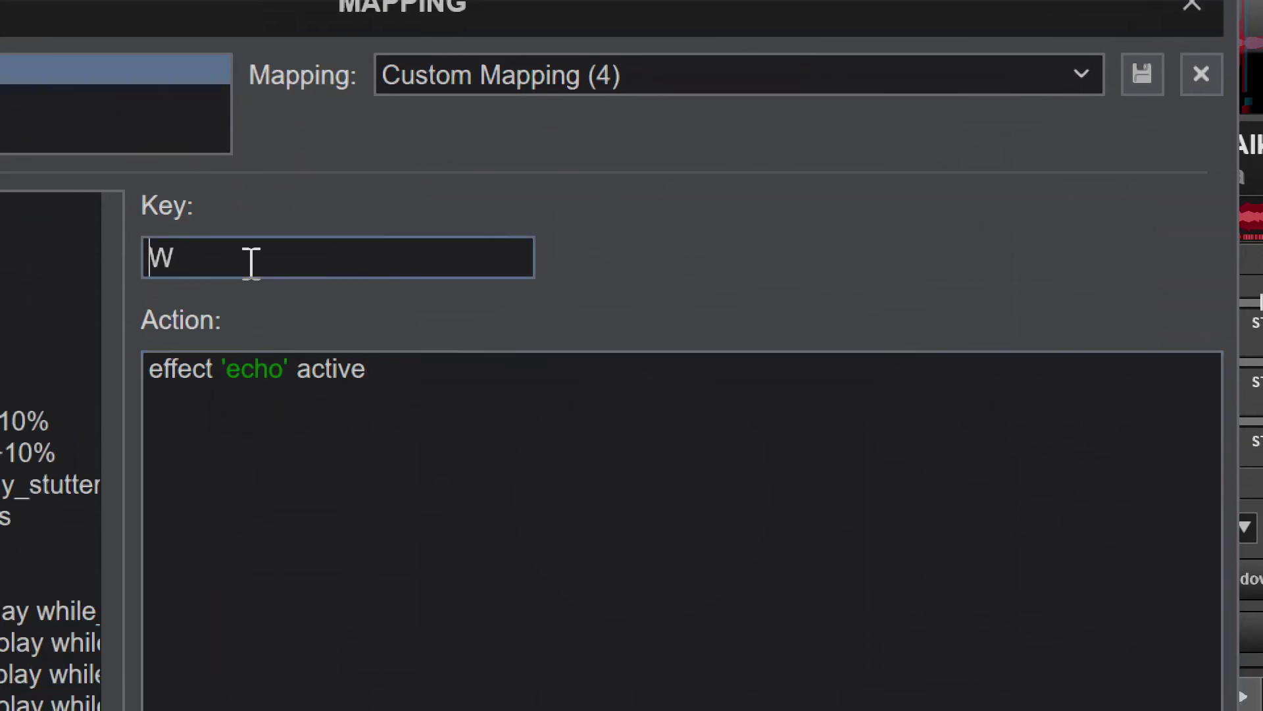
{"action": "key", "text": "ctrl"}
{"action": "key", "text": "ctrl+w"}
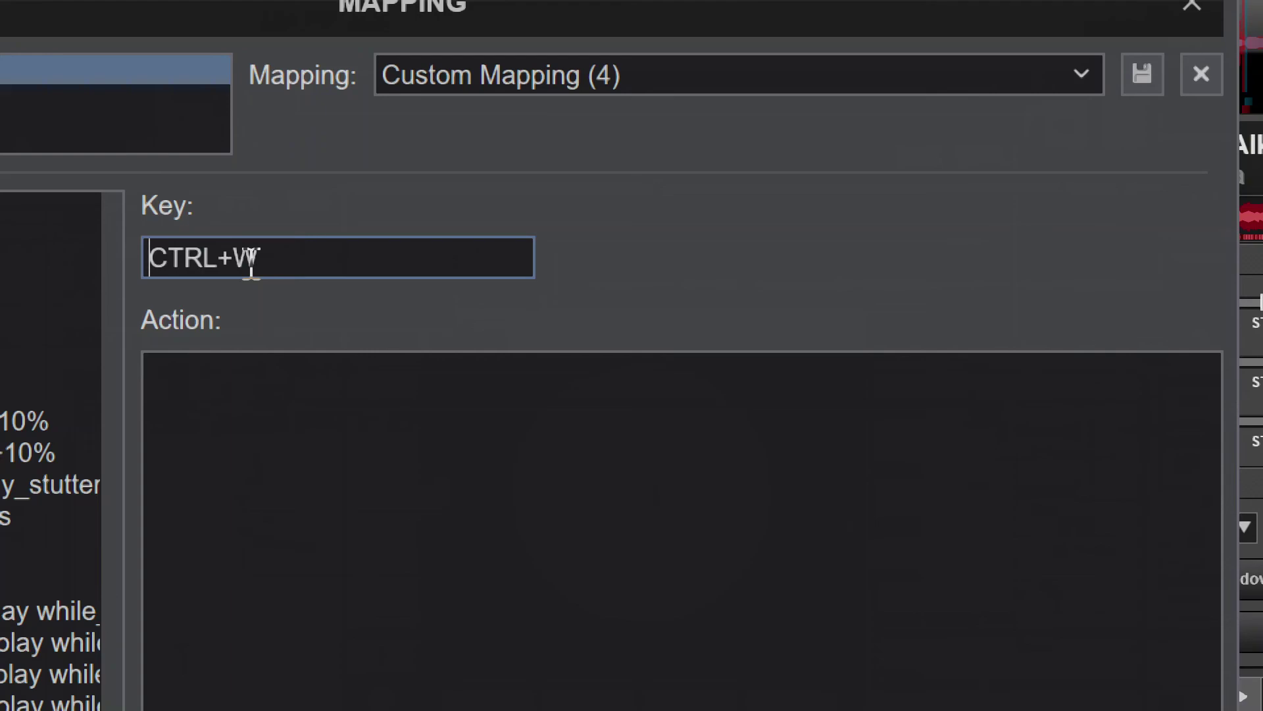
{"action": "key", "text": "ctrl"}
{"action": "key", "text": "shift+w"}
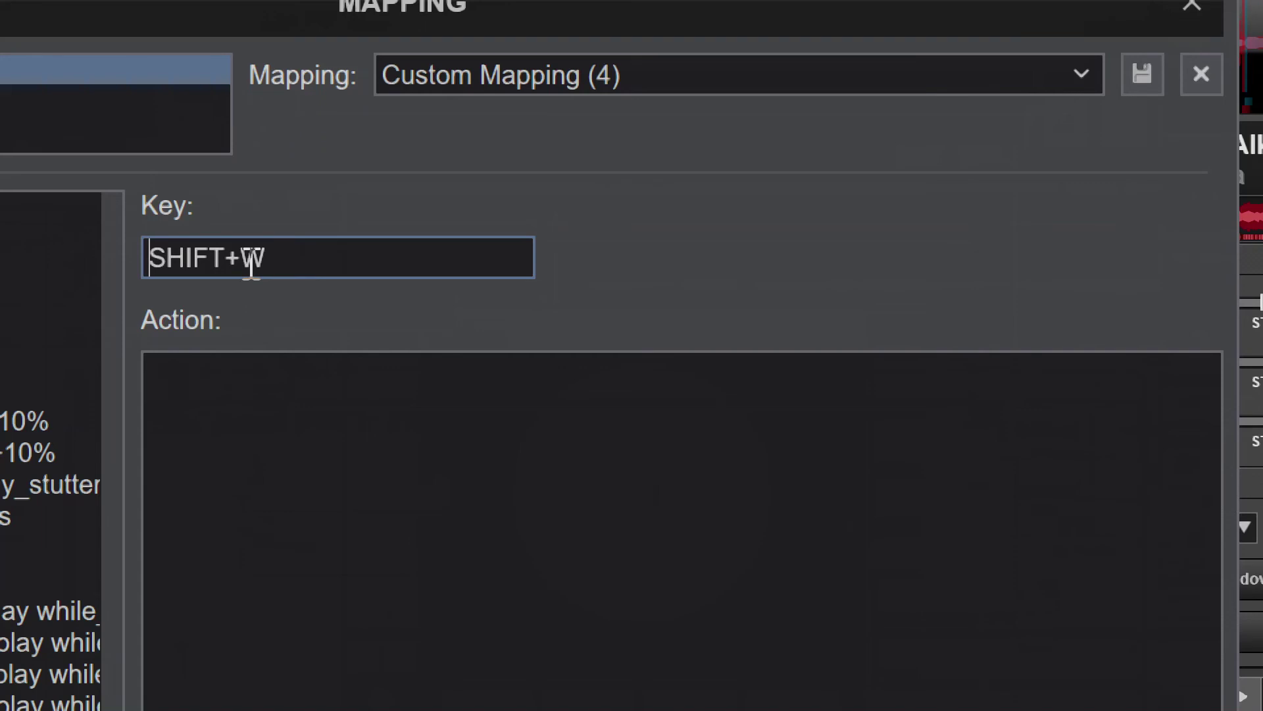
{"action": "key", "text": "alt"}
{"action": "key", "text": "alt+w"}
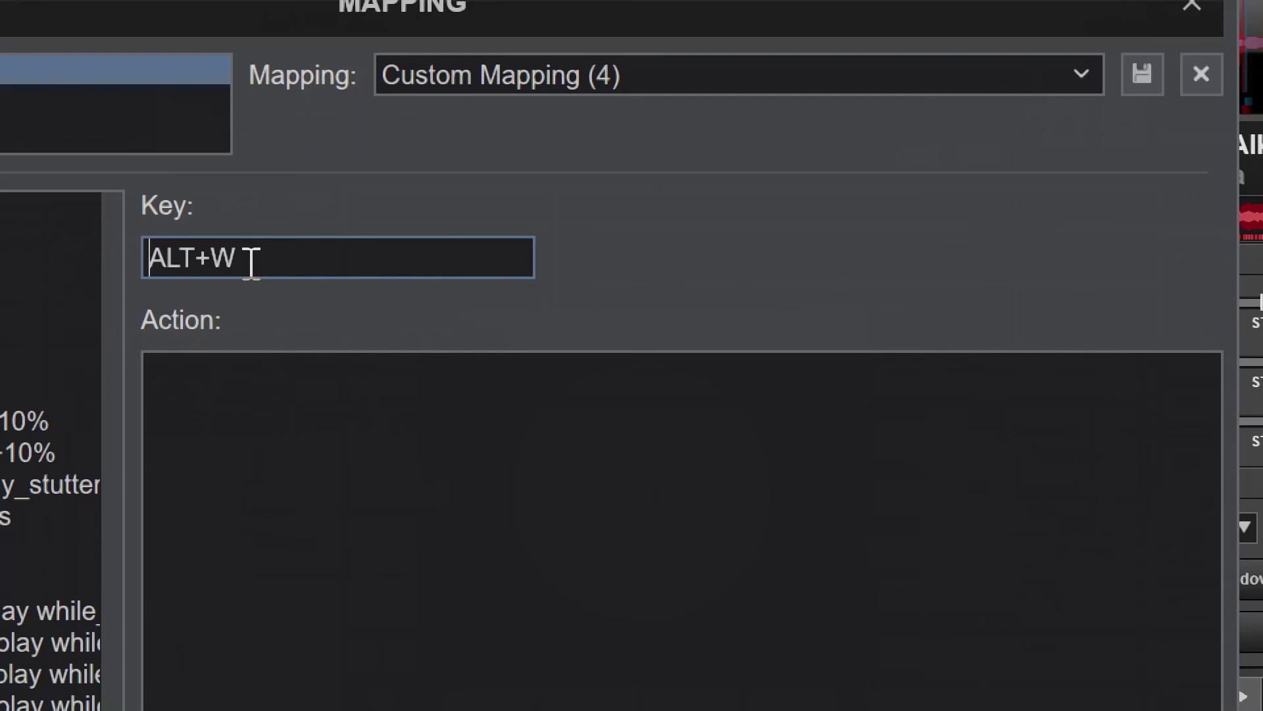
{"action": "key", "text": "ctrl"}
{"action": "key", "text": "ctrl+shift"}
{"action": "key", "text": "ctrl+shift+w"}
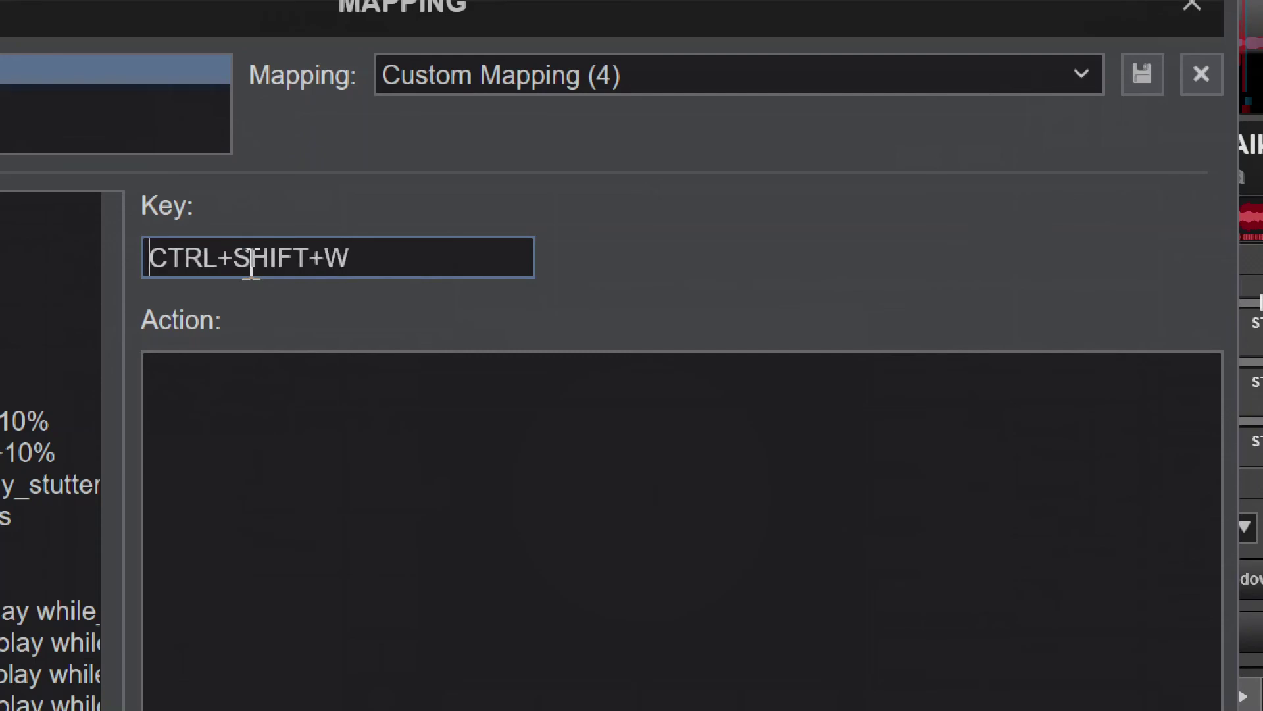
{"action": "key", "text": "shift"}
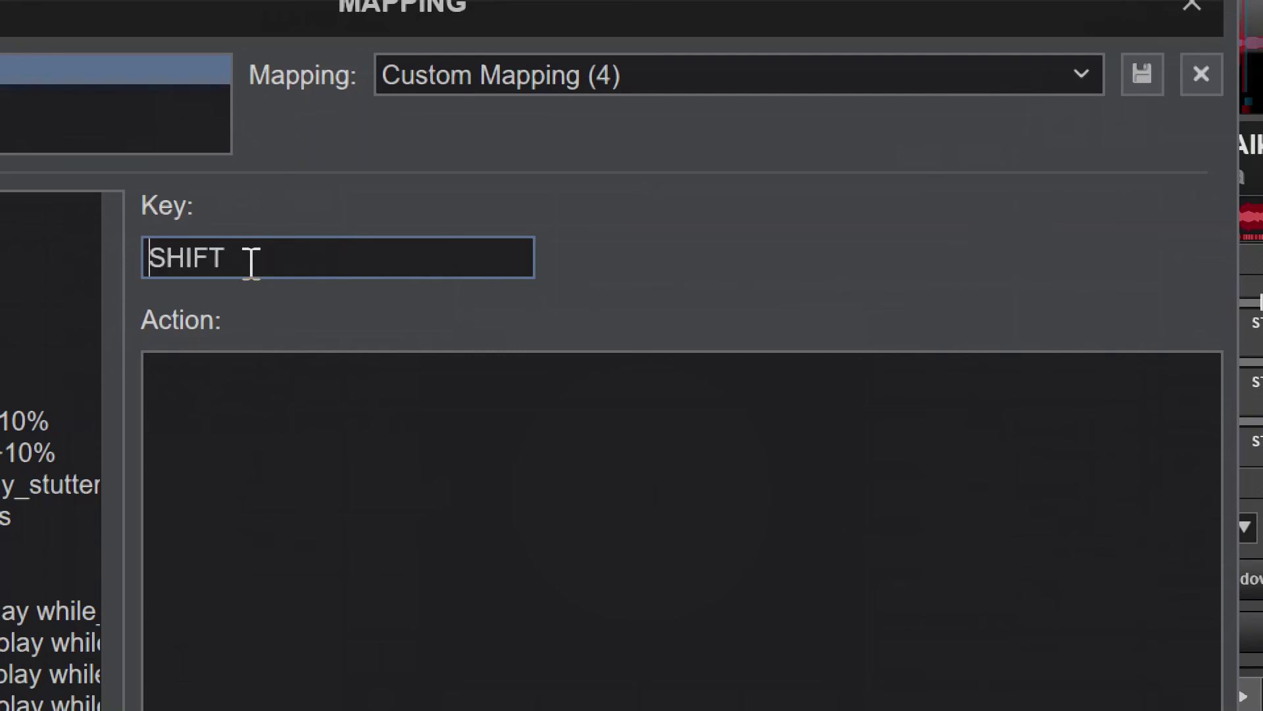
{"action": "key", "text": "shift+alt"}
{"action": "key", "text": "alt+shift+w"}
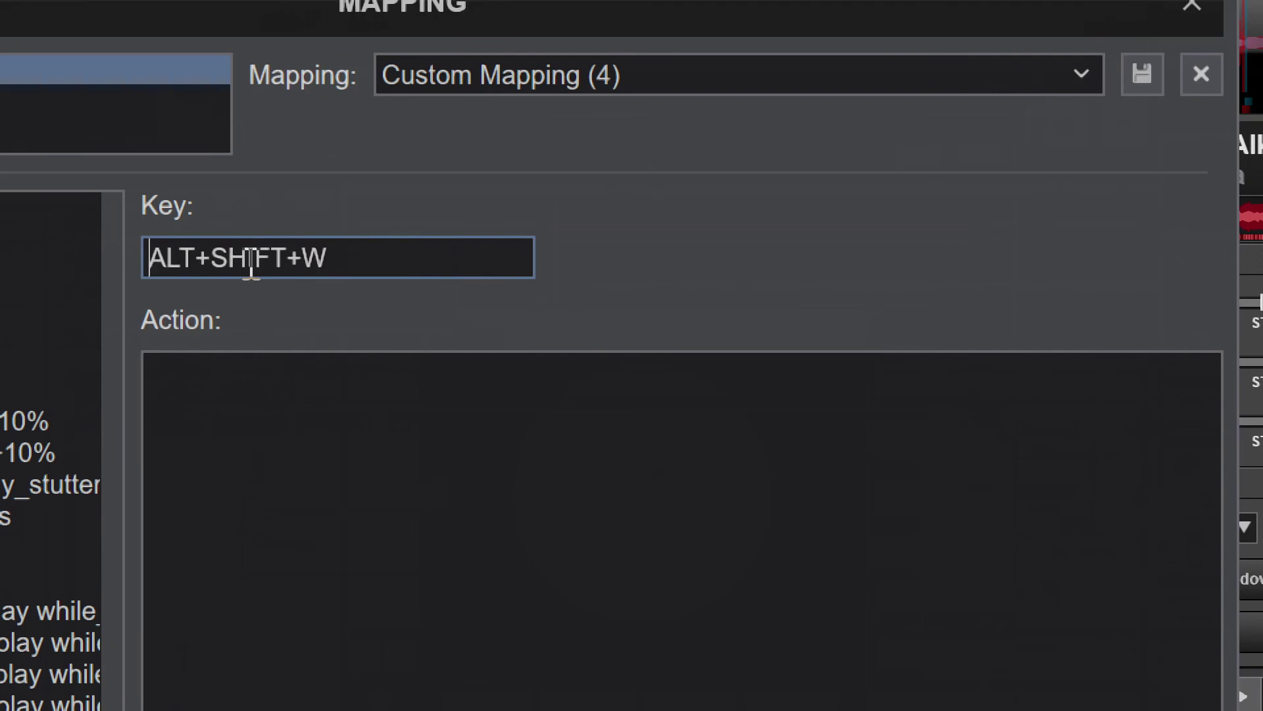
Set CTRL+ALT+SHIFT+3 as the mapping key and enter duididkjdjdjdj as its placeholder action
{"action": "key", "text": "ctrl+shift"}
{"action": "key", "text": "ctrl+shift+alt"}
{"action": "key", "text": "ctrl+alt+shift+3"}
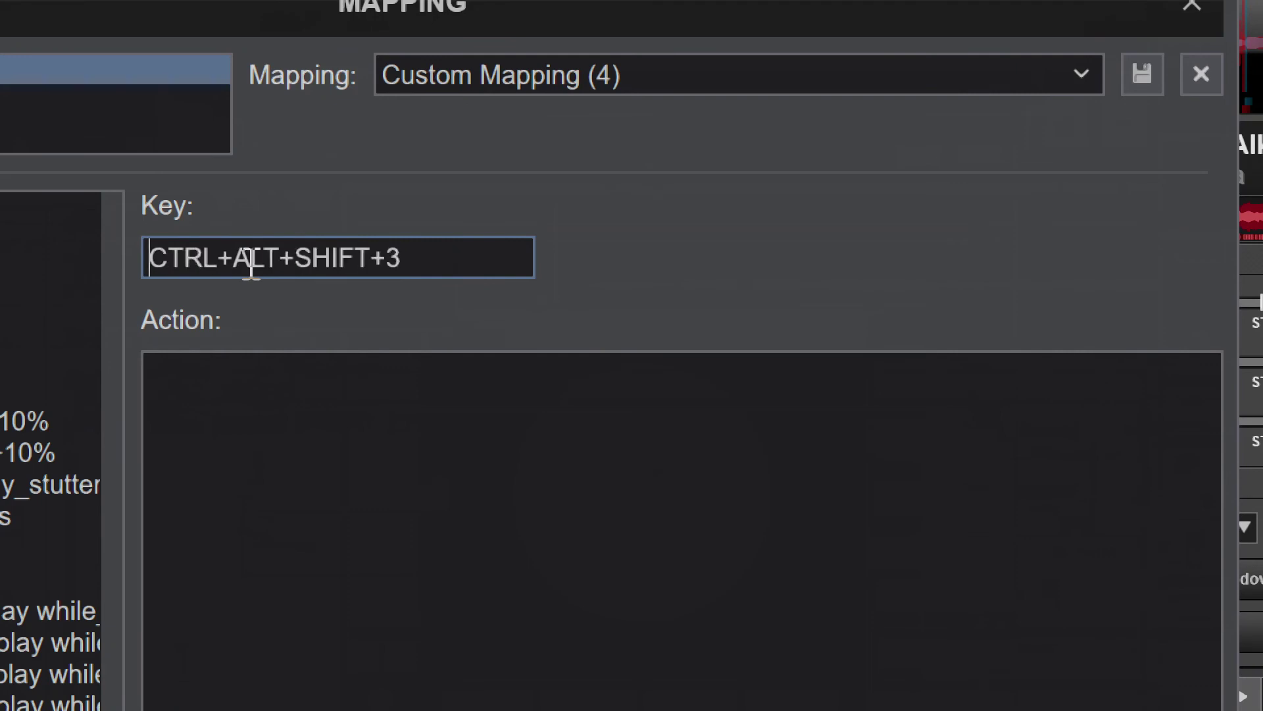
{"action": "left_click", "coordinate": [242, 401]}
{"action": "type", "text": "duididkjdjdjdj"}
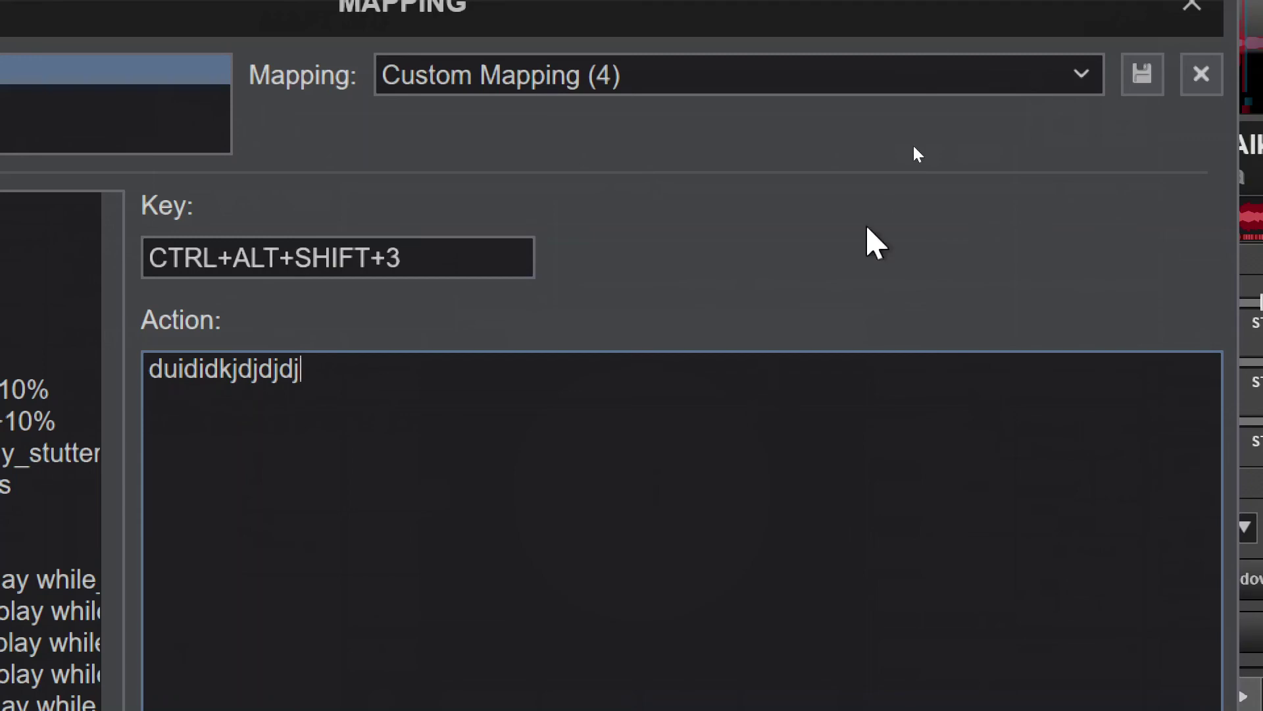
Switch the keyboard from Custom Mapping (4) to the DNA mapping
{"action": "left_click", "coordinate": [1083, 75]}
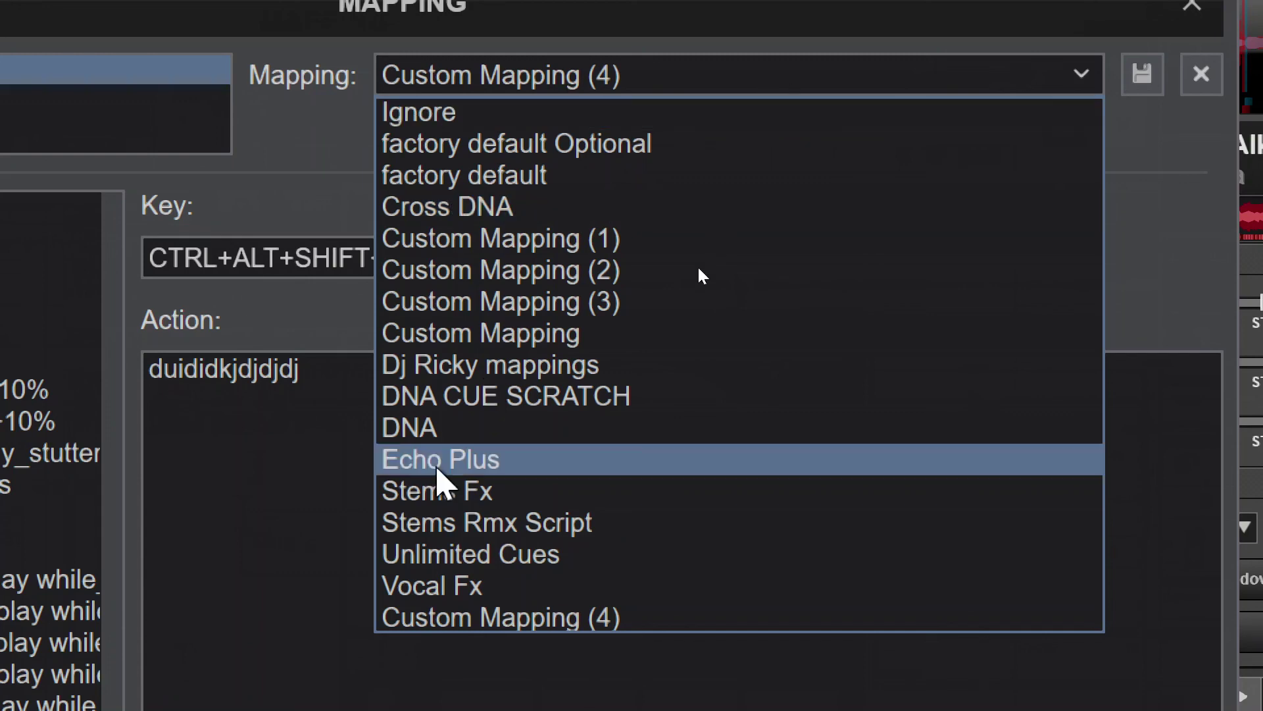
{"action": "left_click", "coordinate": [438, 429]}
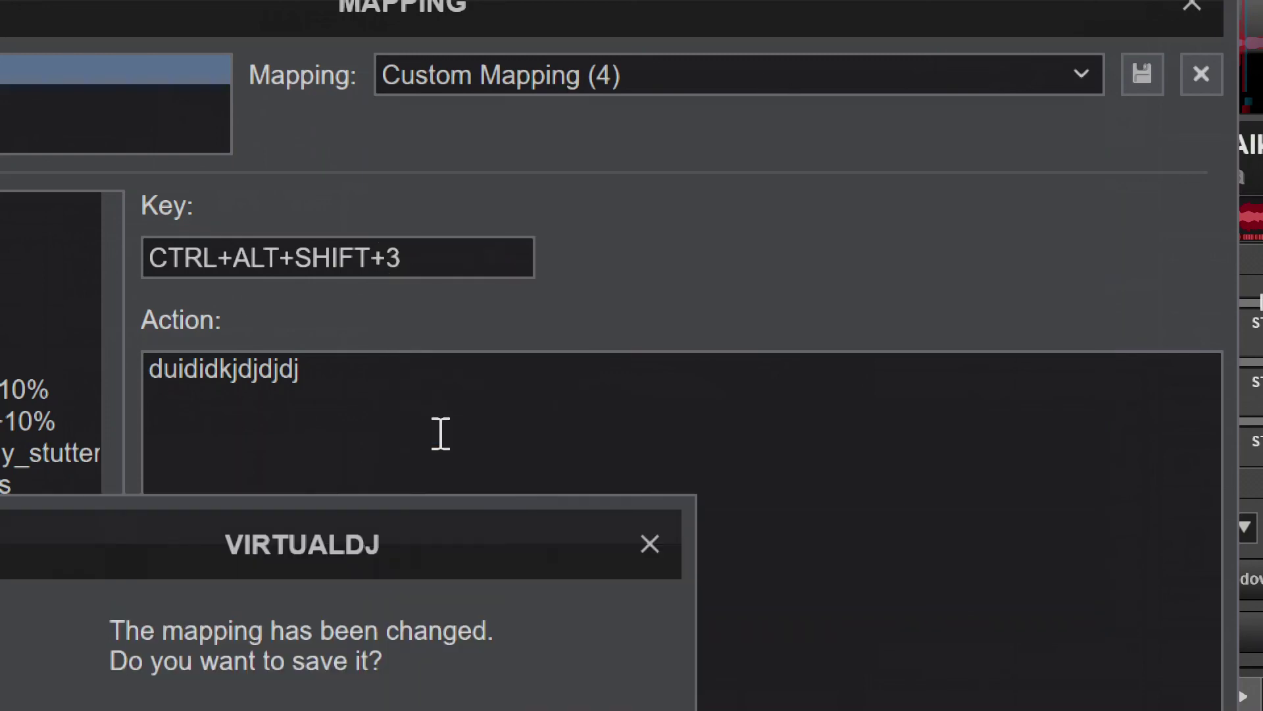